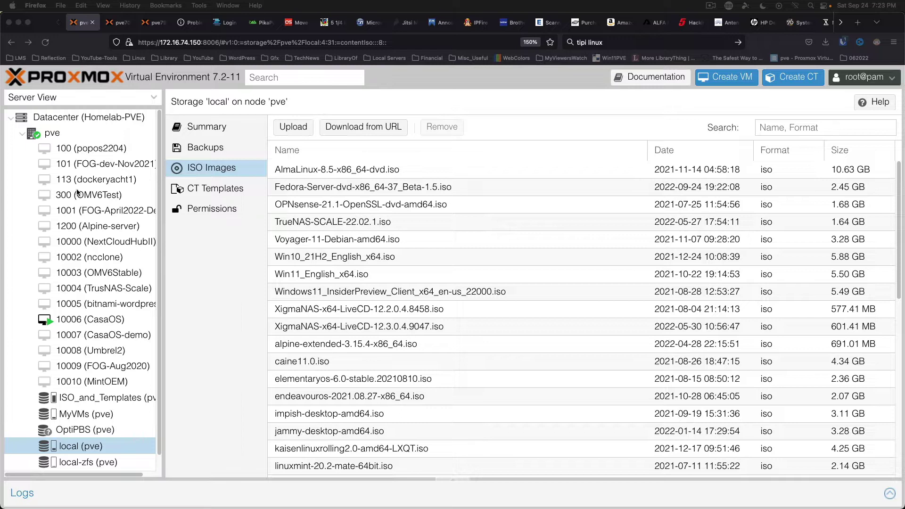
Step: Open the context menu of the pve node in the Proxmox Server View tree
right_click(54, 135)
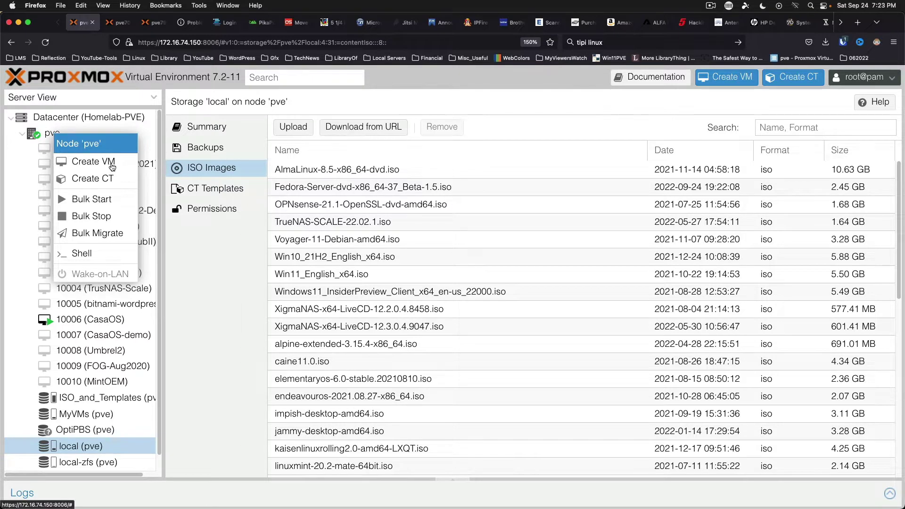
Step: Start a new VM named fedora-server that boots from the Fedora Server ISO
click(112, 165)
click(313, 210)
text(fedora-s)
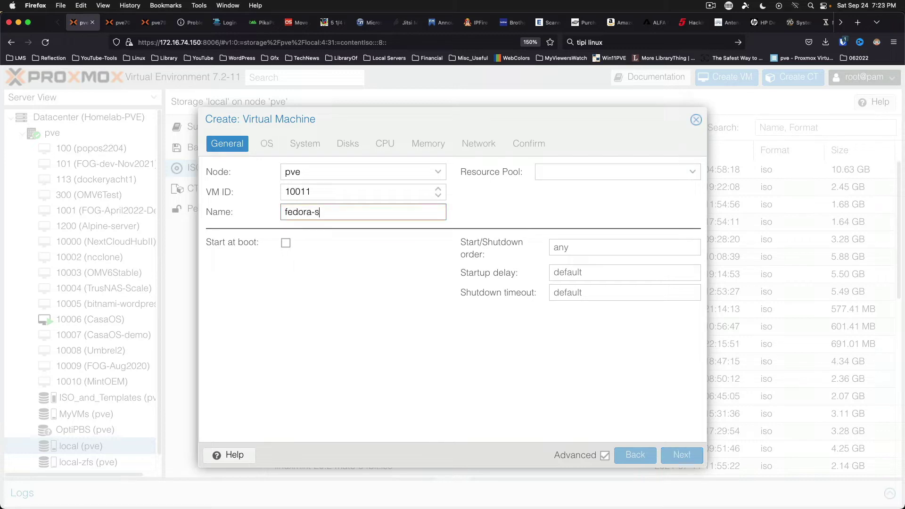
text(erver)
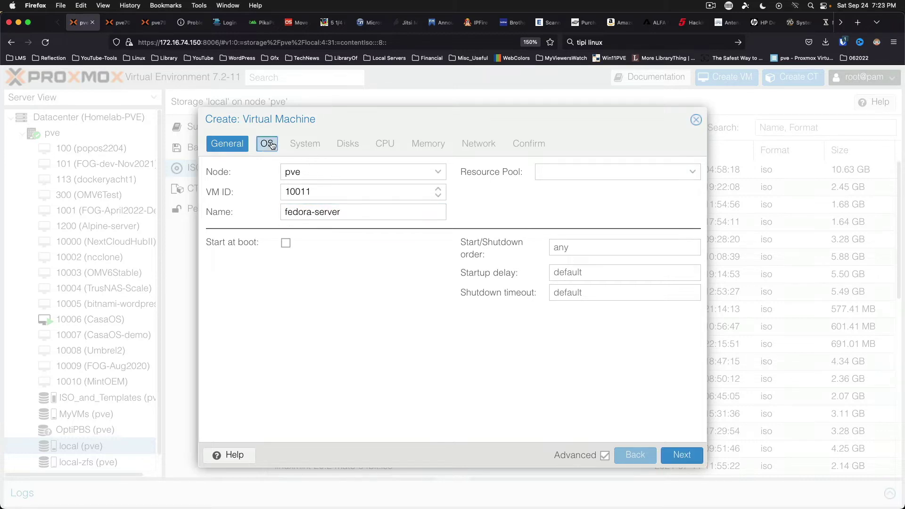
click(267, 144)
click(396, 224)
click(377, 241)
Step: Accept the remaining wizard defaults, finish creating VM 10011, and boot the Fedora installer
click(305, 144)
click(348, 143)
click(385, 143)
click(428, 143)
click(479, 143)
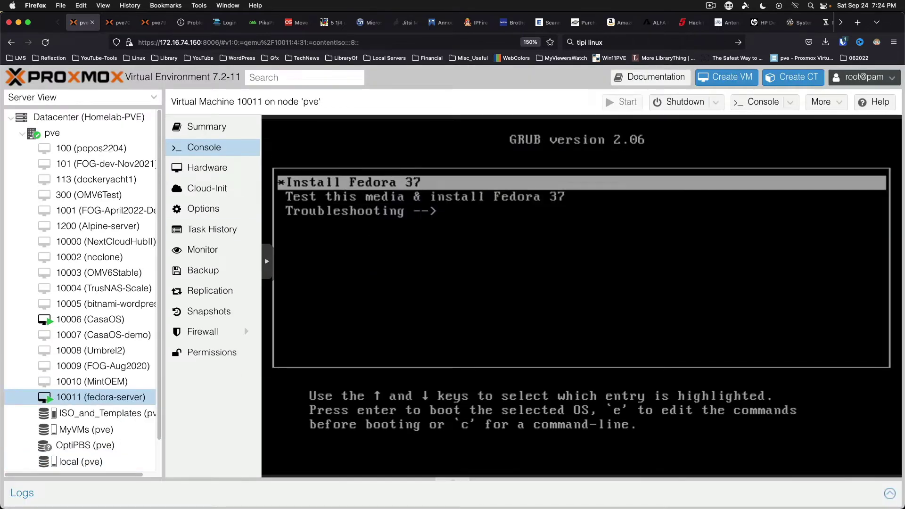
key(Return)
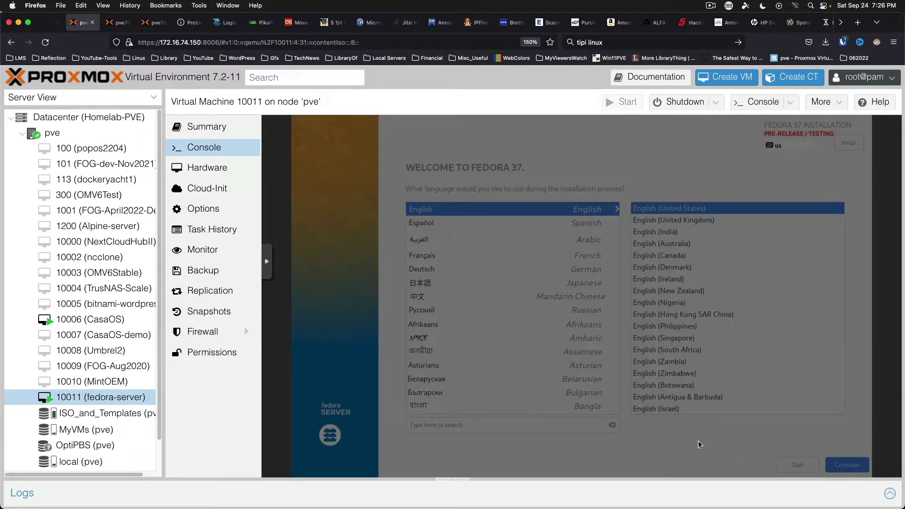
Step: Get past the language screen and set up the root account and a user account
click(845, 437)
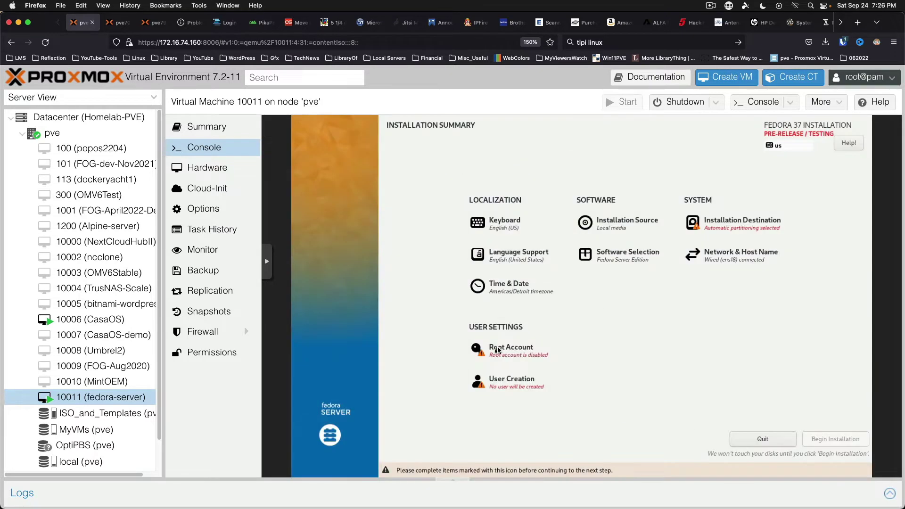
click(509, 351)
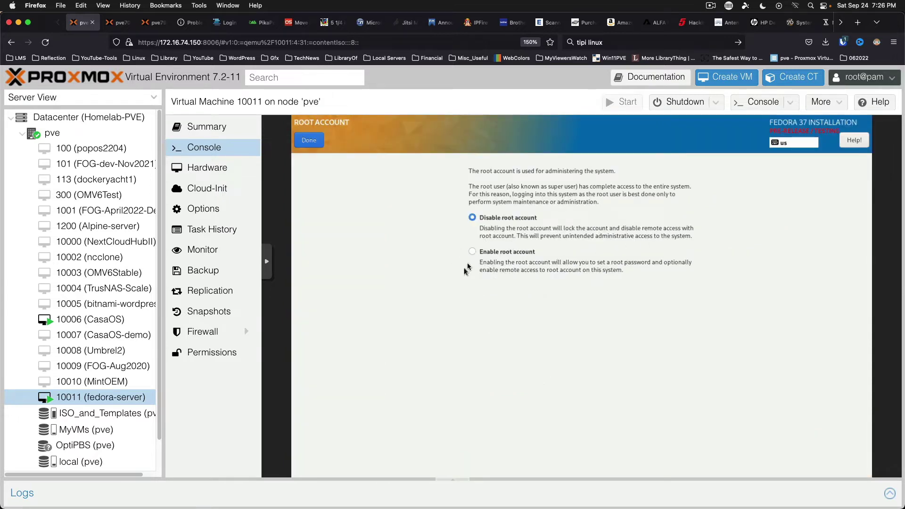
click(308, 140)
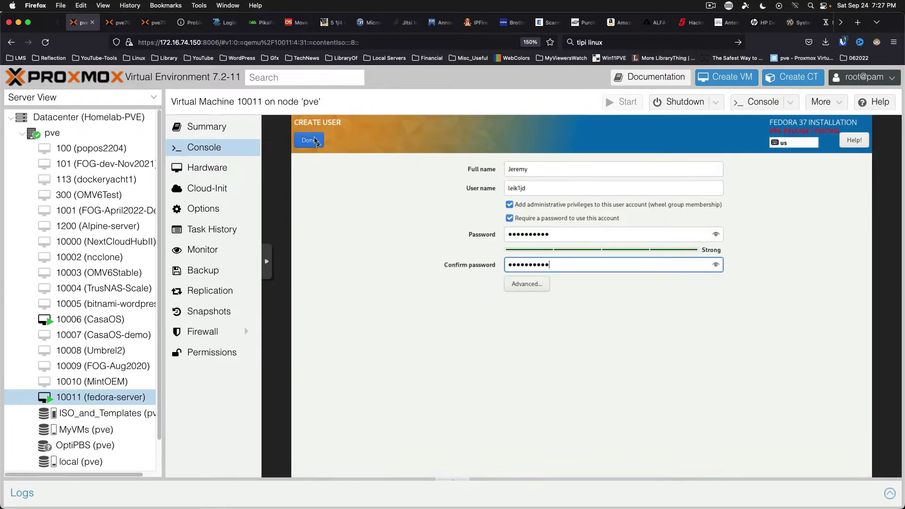
click(310, 140)
Step: Choose the 32 GiB QEMU disk as installation destination and begin the installation
click(742, 224)
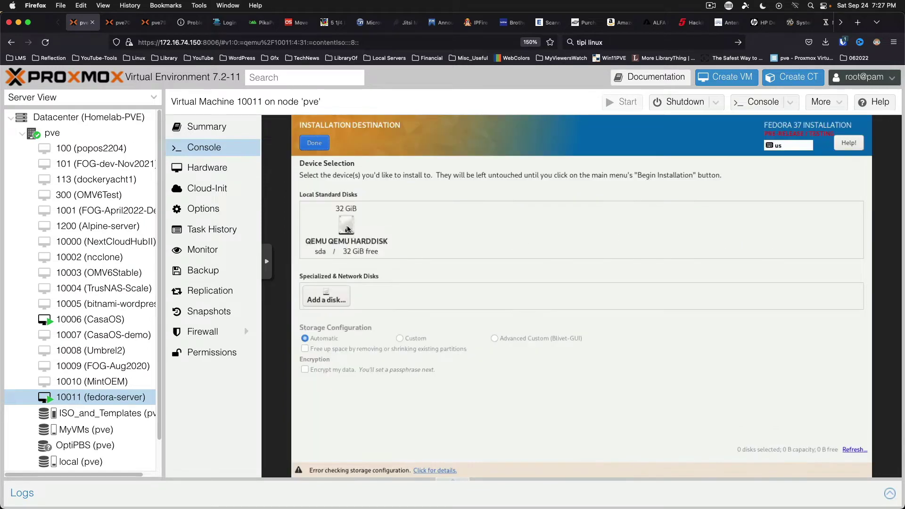
click(348, 229)
click(315, 143)
click(825, 459)
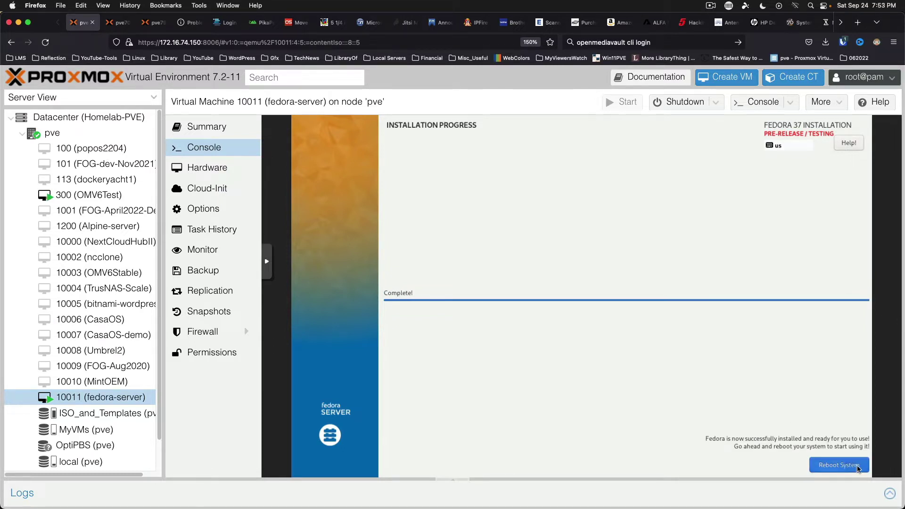
Step: Reboot the VM with a Shutdown > Reset and enter the username at the console login
click(838, 465)
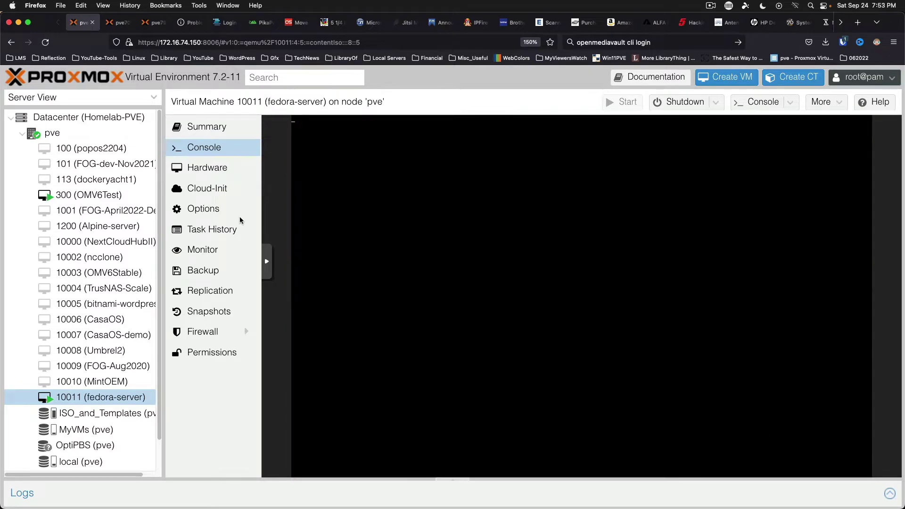
click(207, 167)
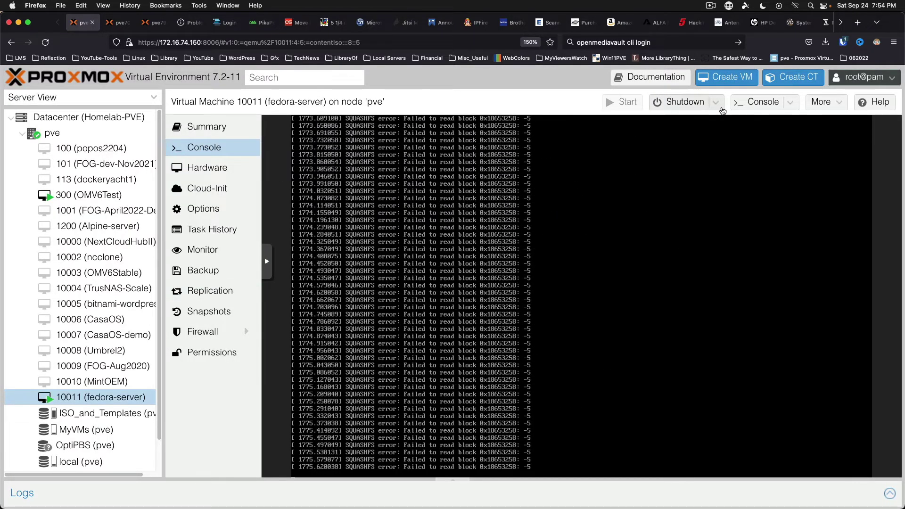
click(715, 102)
click(702, 191)
click(424, 317)
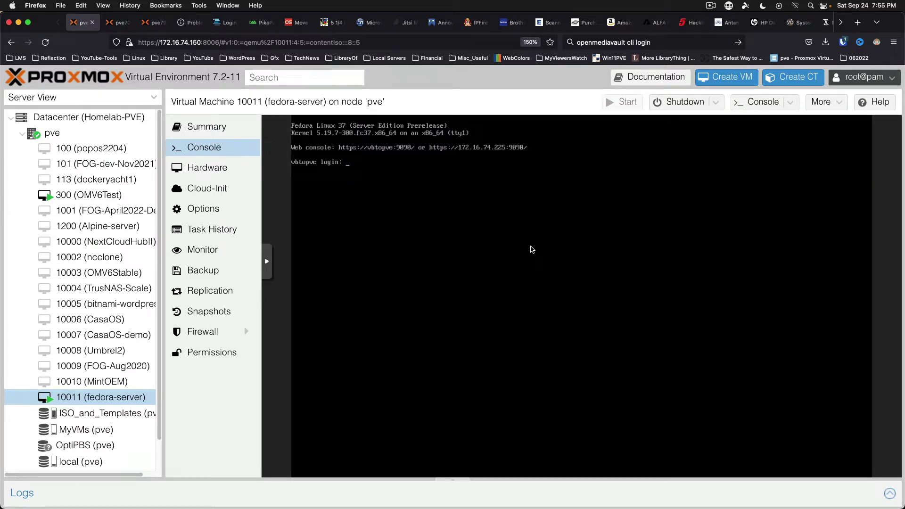
text(leik1jd)
Step: Log in and try running htop and neofetch, finding both are not installed
key(Return)
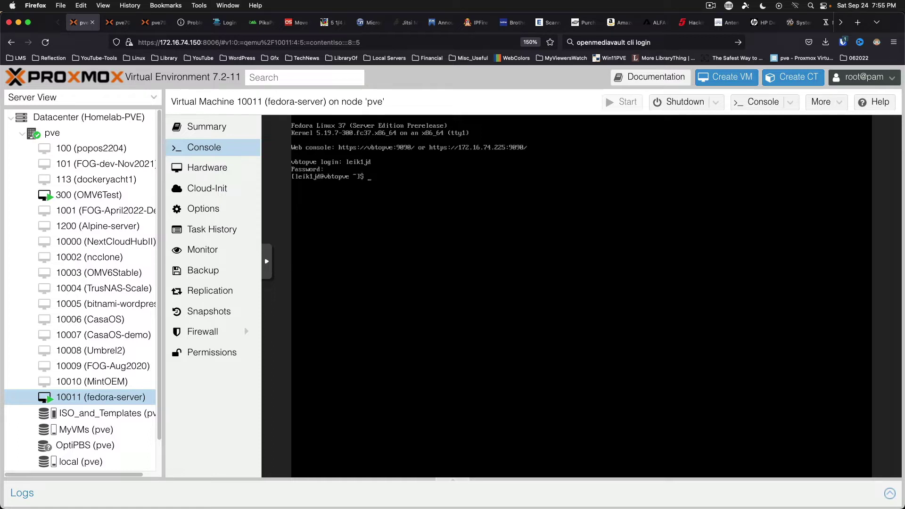
text(htop)
key(Return)
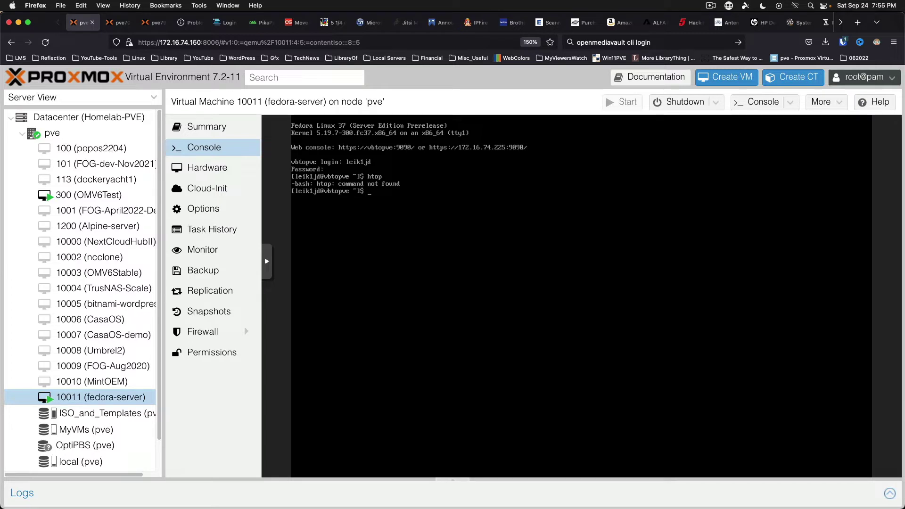
text(neofetch)
key(Return)
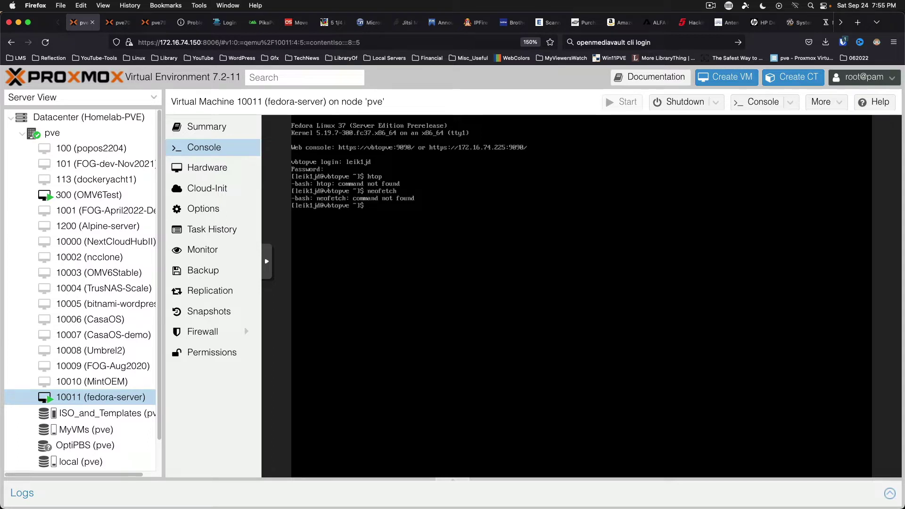
Step: Run dnf update, then rerun it as sudo dnf update
text(dnf update)
key(Return)
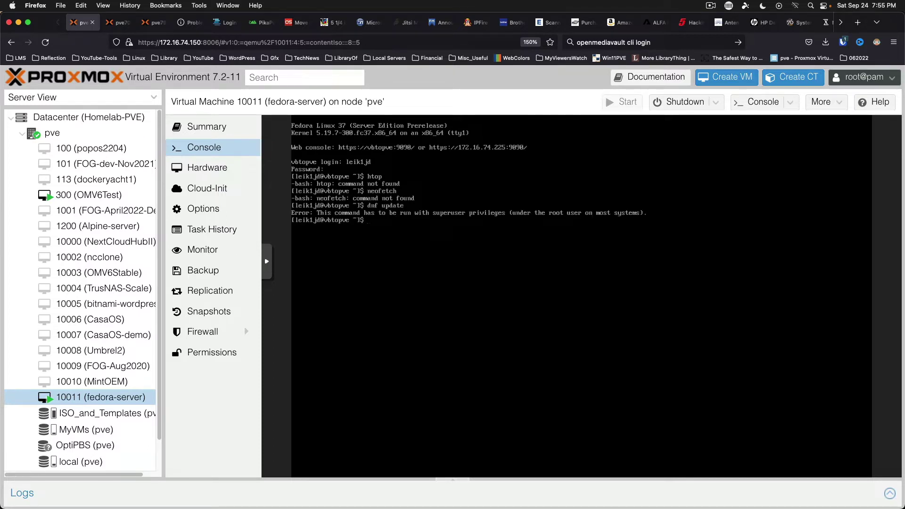
text(sudo dnf update)
key(Return)
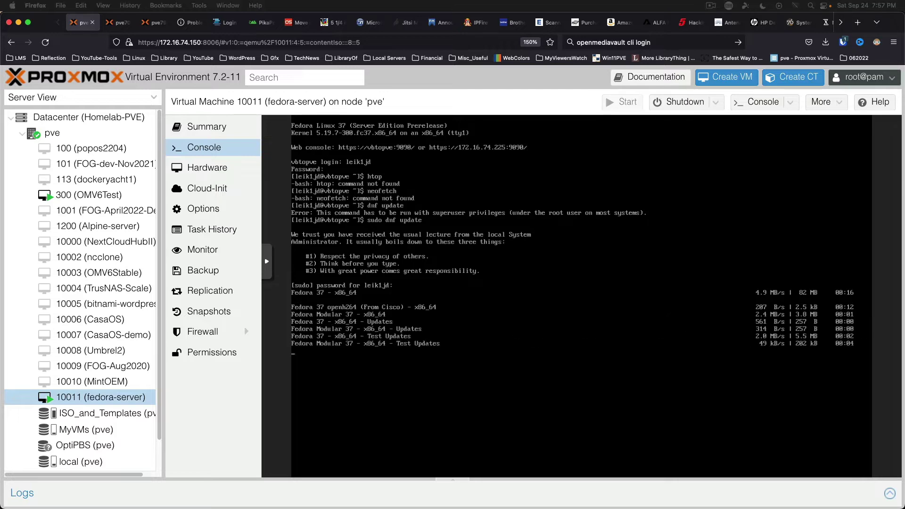
Step: Run sudo dnf upgrade in the VM console to upgrade all packages
click(466, 297)
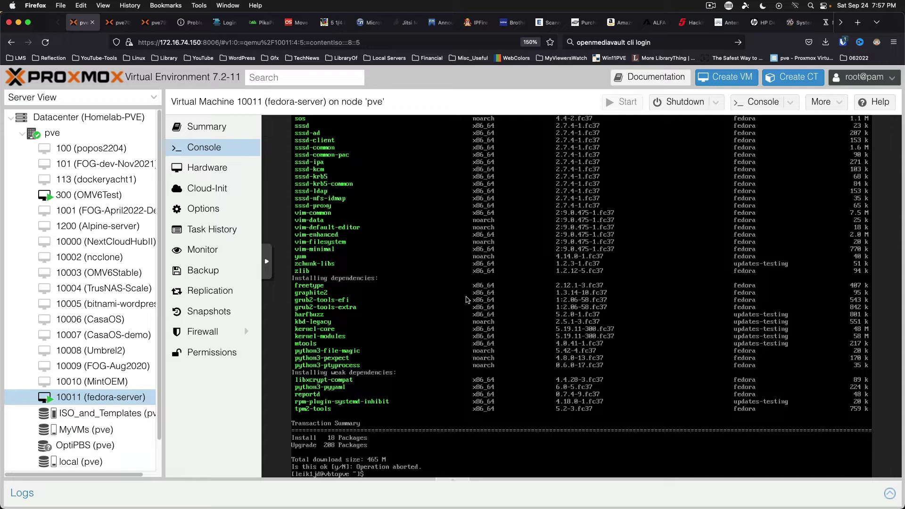
text(dnf upgrade -y)
key(Home)
text(sudo)
key(Return)
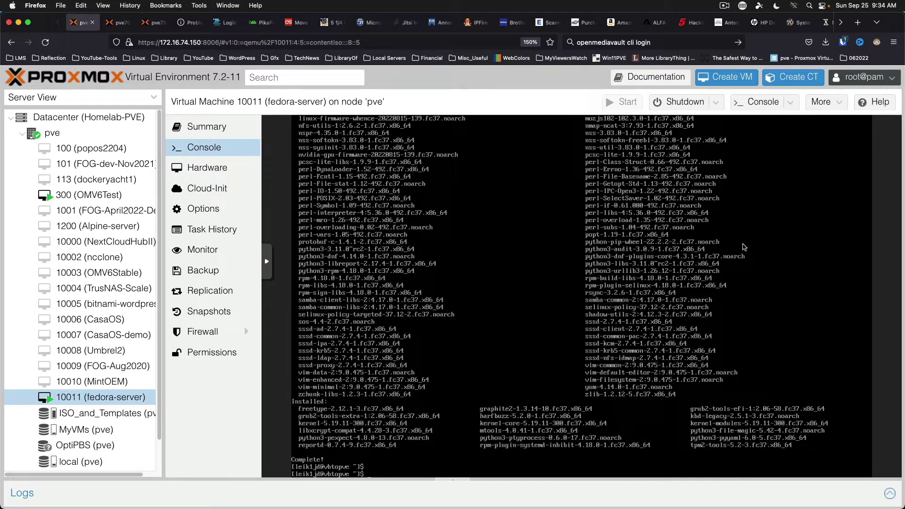
Step: Clear the console and install neofetch and htop with 'sudo dnf install neofetch htop -y'
key(ctrl+l)
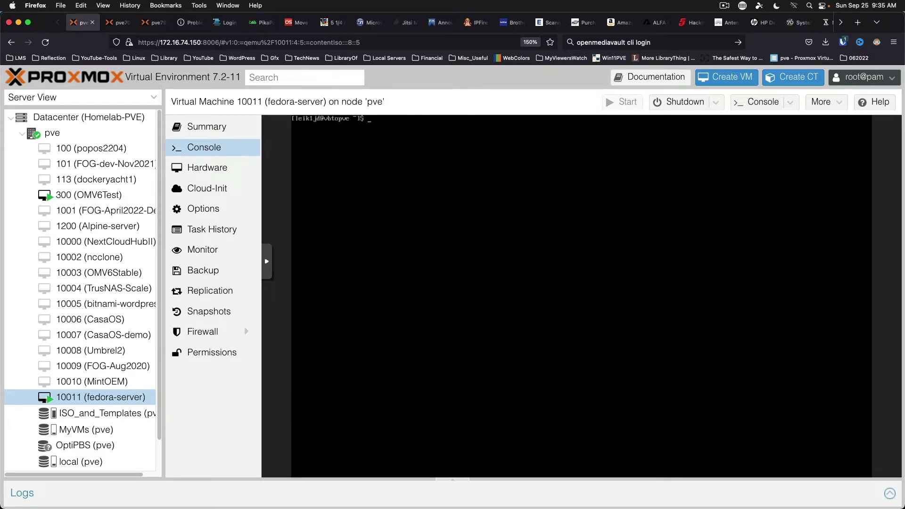
text(sudo dnf install neofetch htop -y)
key(Return)
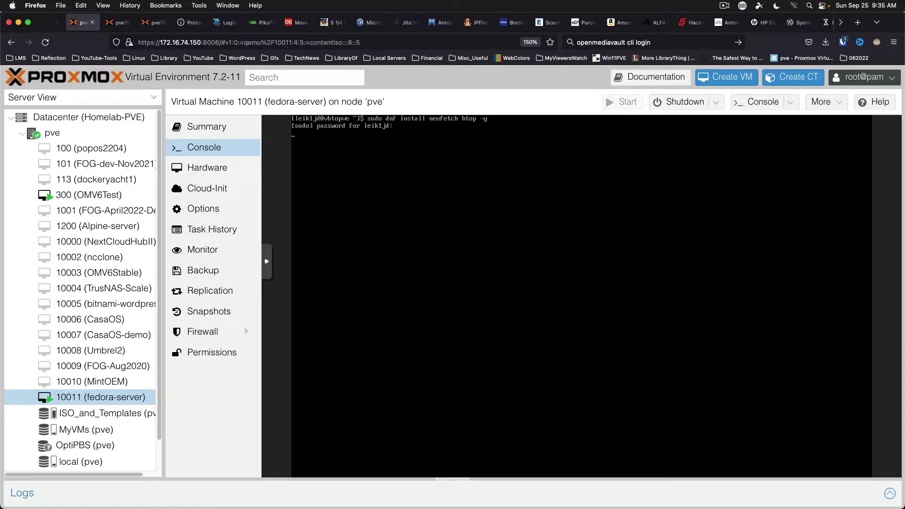
key(Return)
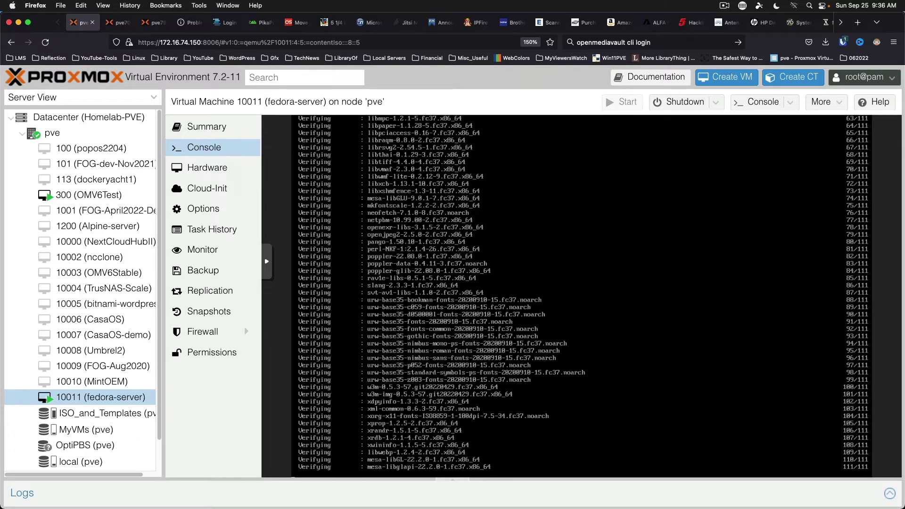
Step: Show neofetch system info and the htop process list, then clear the screen and log out
key(ctrl+l)
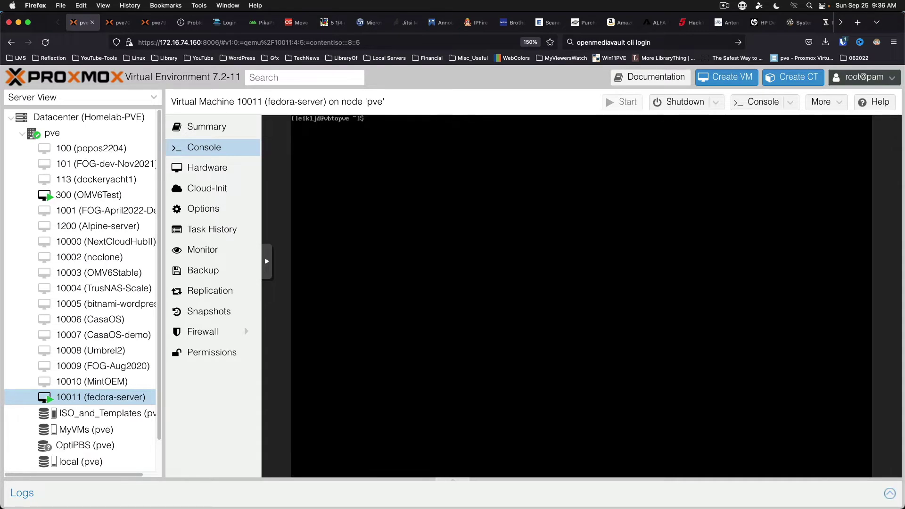
text(neofetch)
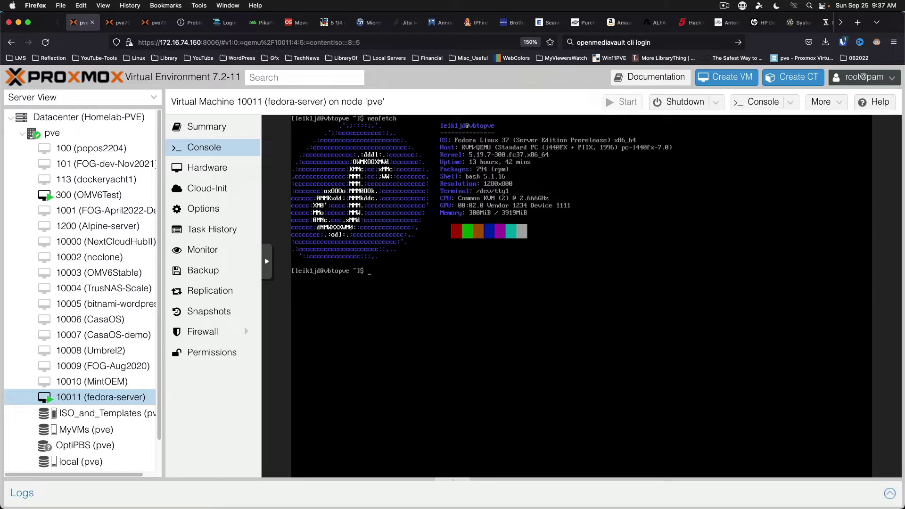
text(htop)
key(Return)
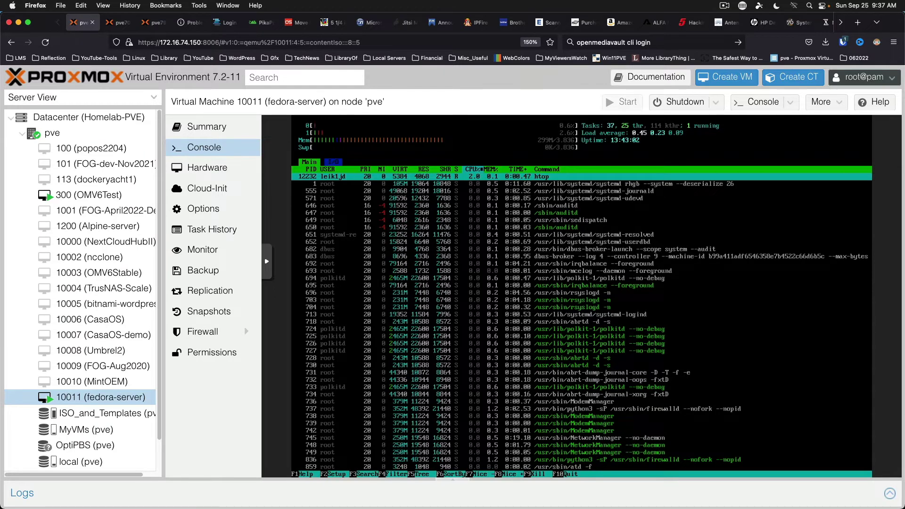
key(q)
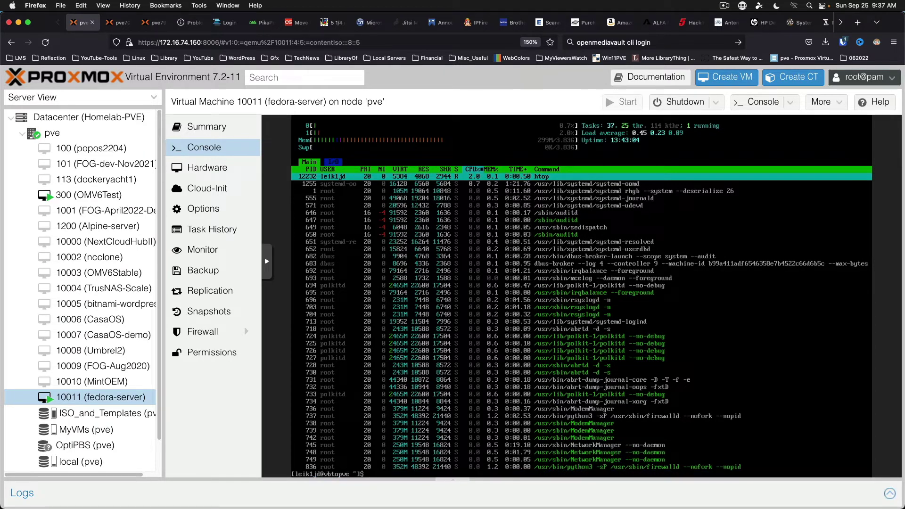
key(ctrl+l)
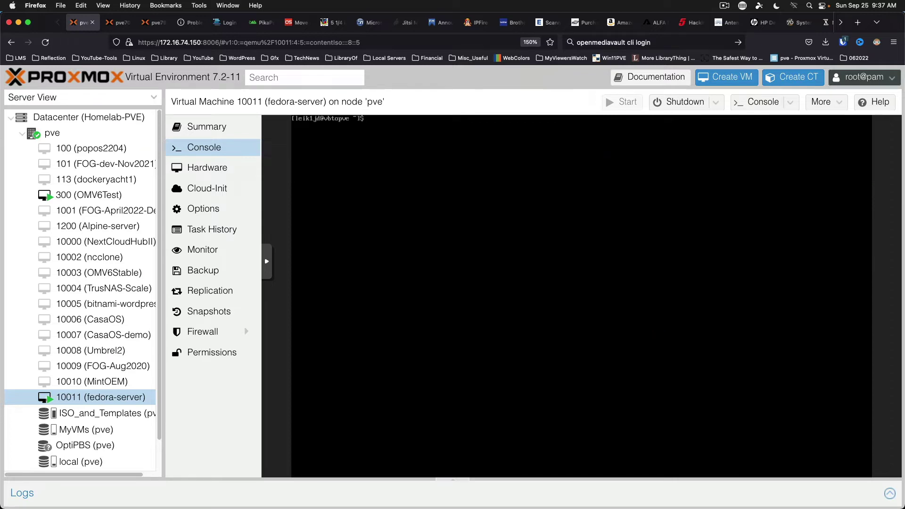
key(ctrl+d)
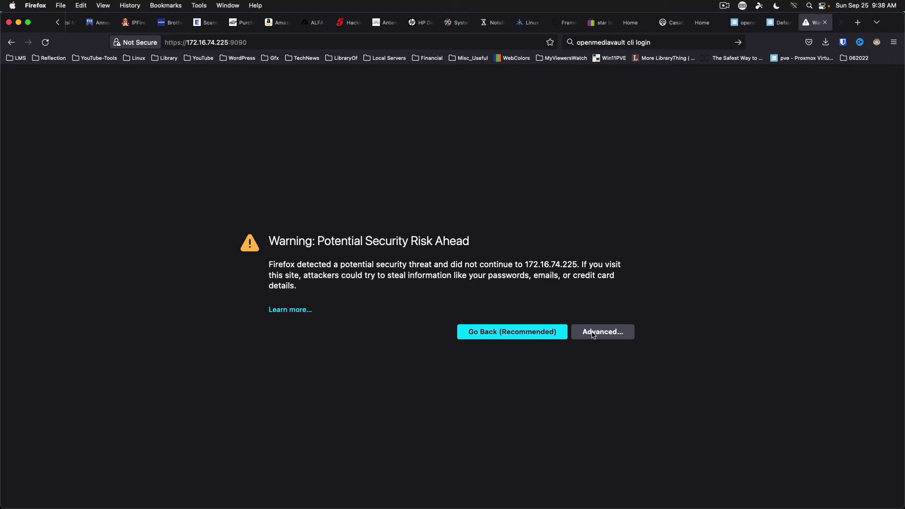
Step: Accept the certificate security warning and enter the Cockpit username and password
click(592, 332)
click(534, 481)
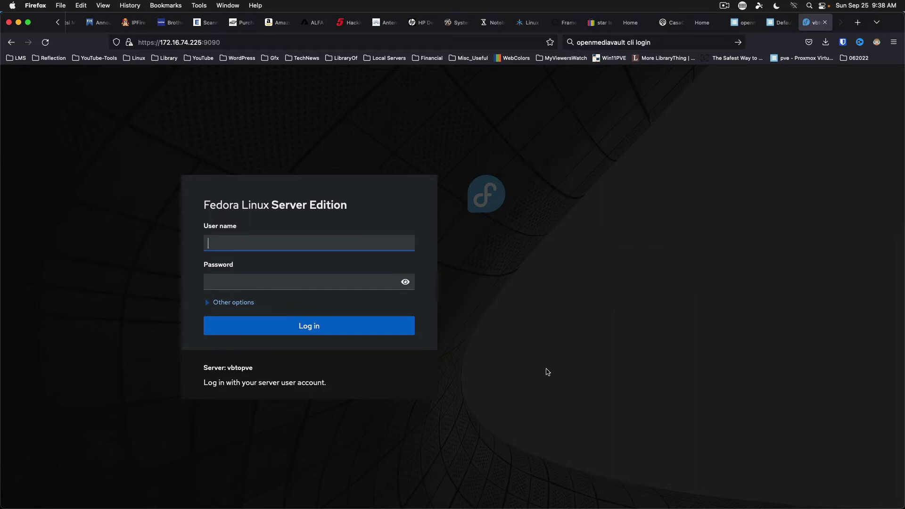
text(leik1jd••••••••)
Step: Toggle Other options, log in, and dismiss the Bitwarden password-saving bar
click(206, 302)
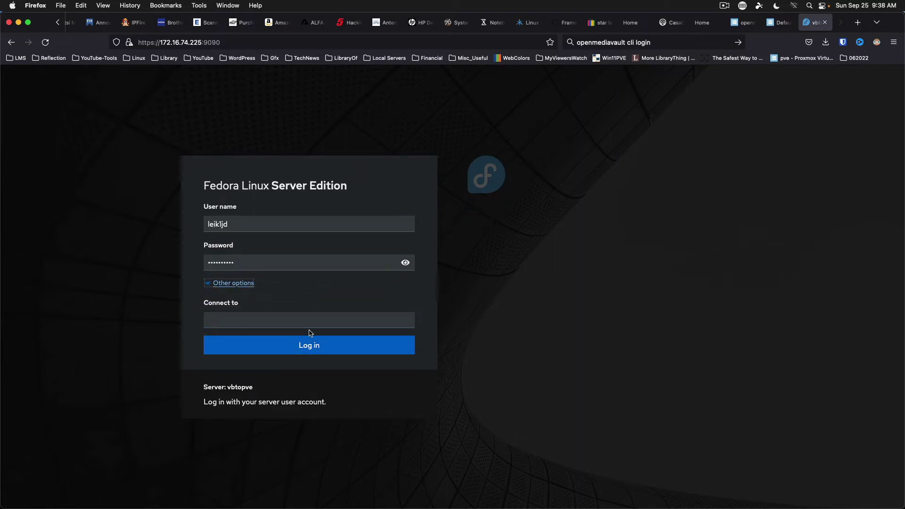
click(216, 288)
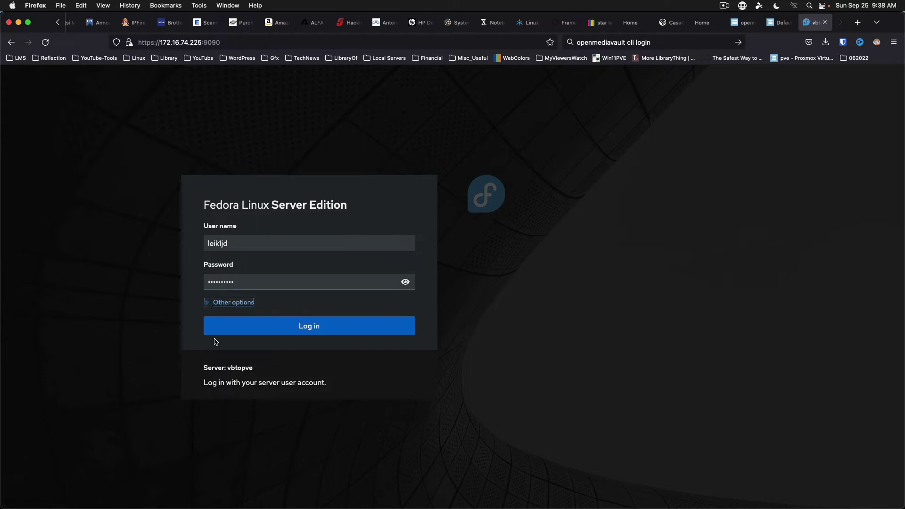
click(290, 329)
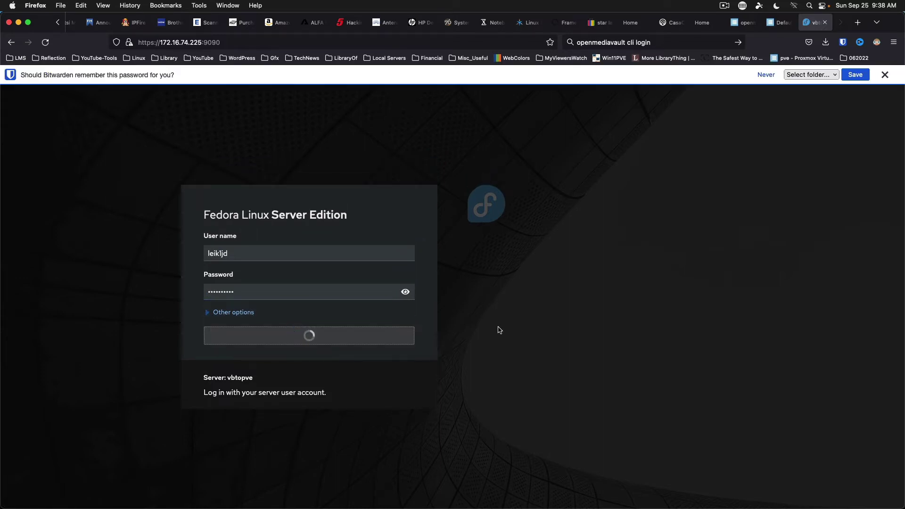
click(884, 75)
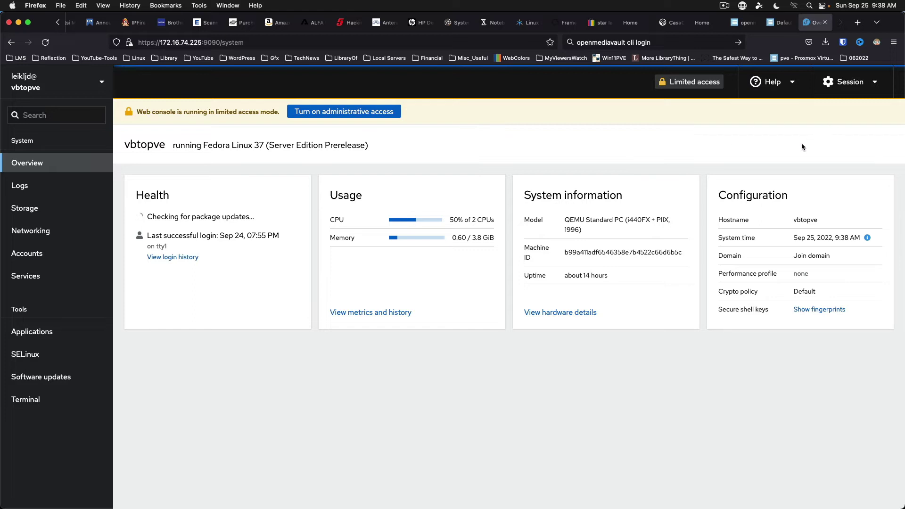
Step: Turn on administrative access with the account password, then view the Logs page
click(877, 84)
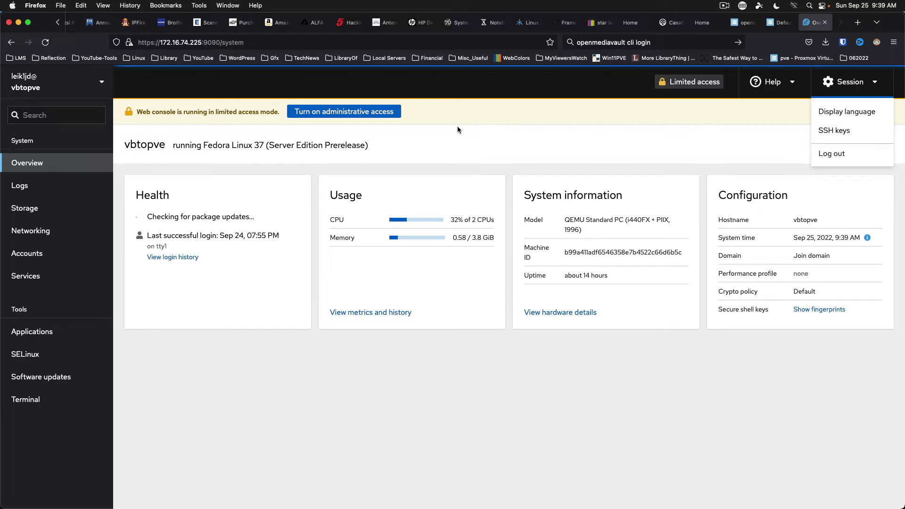
click(344, 112)
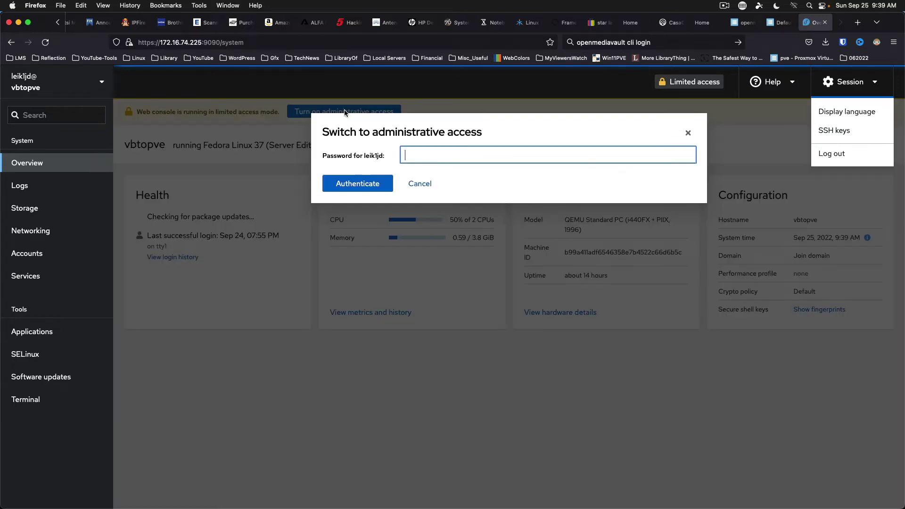
text(p****)
key(Return)
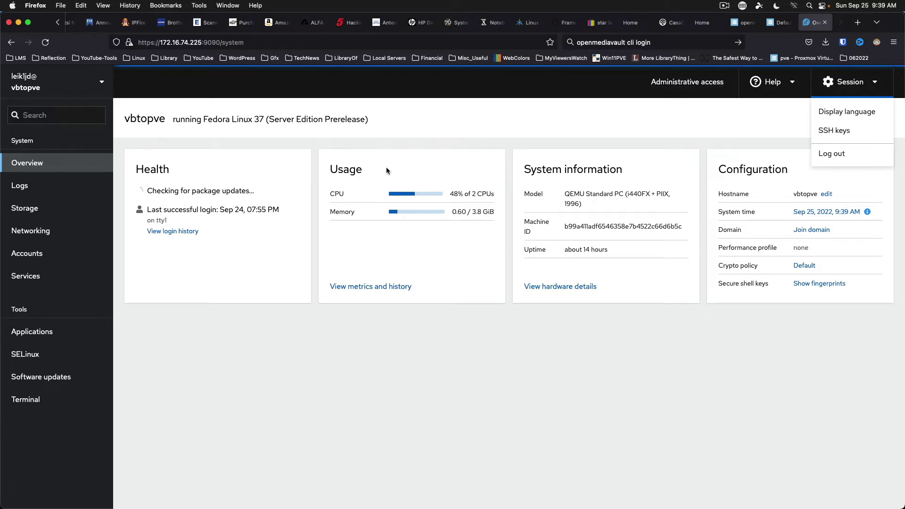
click(15, 187)
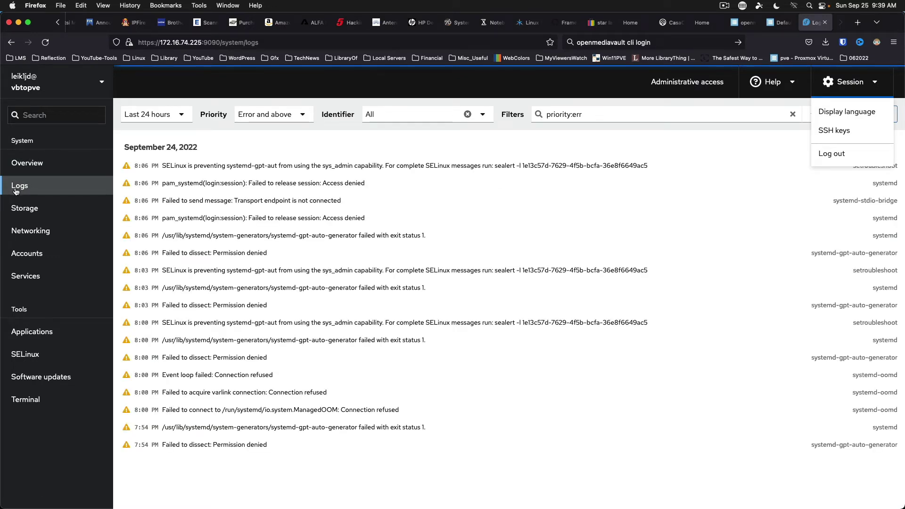
Step: Look through the Storage overview, then show Networking with the firewall and ens18 at 172.16.74.225/24
click(36, 216)
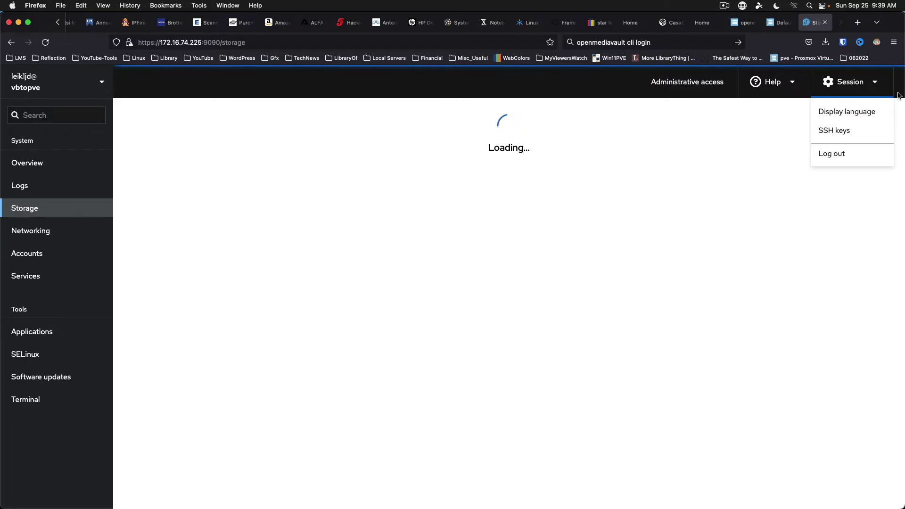
click(872, 81)
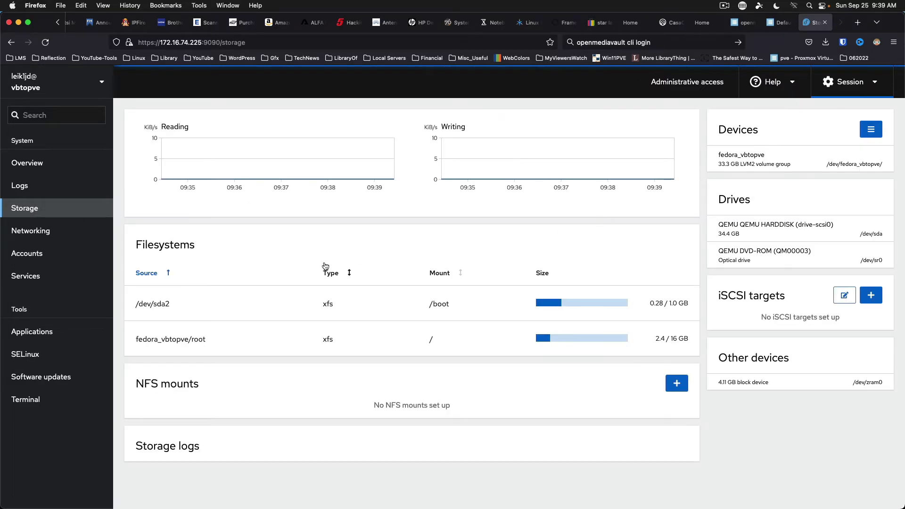
scroll(313, 351, down, 2)
scroll(302, 351, down, 1)
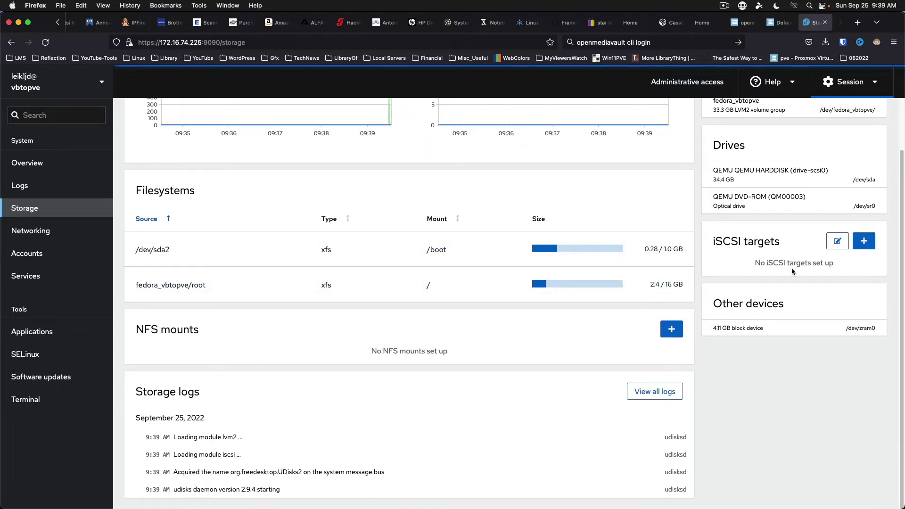
scroll(794, 303, up, 2)
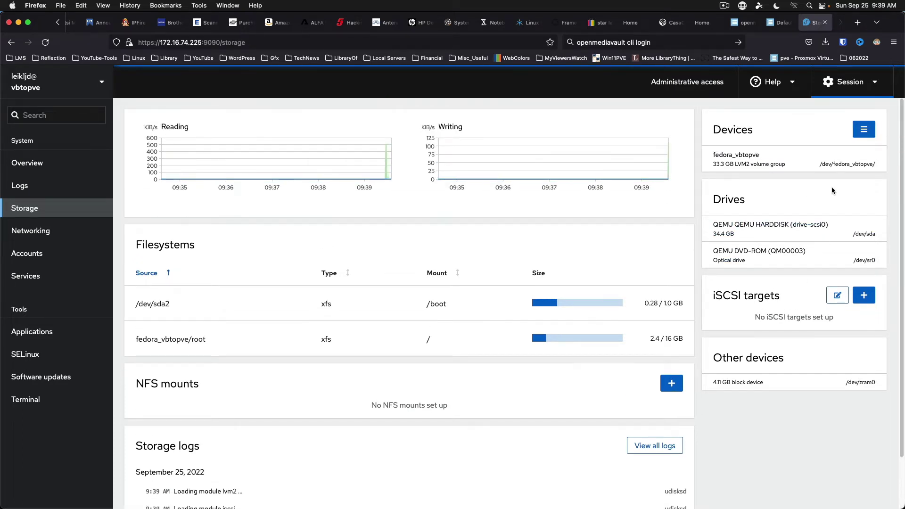
click(26, 235)
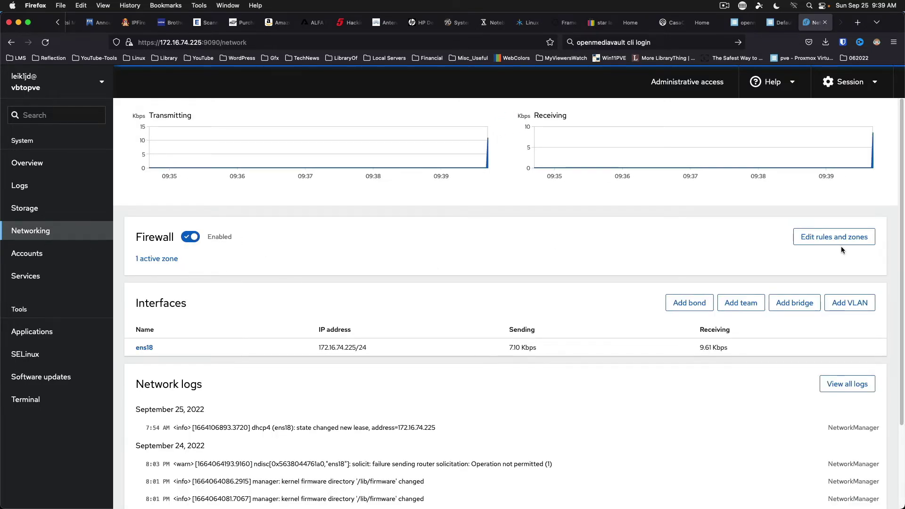
Step: Review the firewall rules and zones, the user accounts and the system services
click(820, 237)
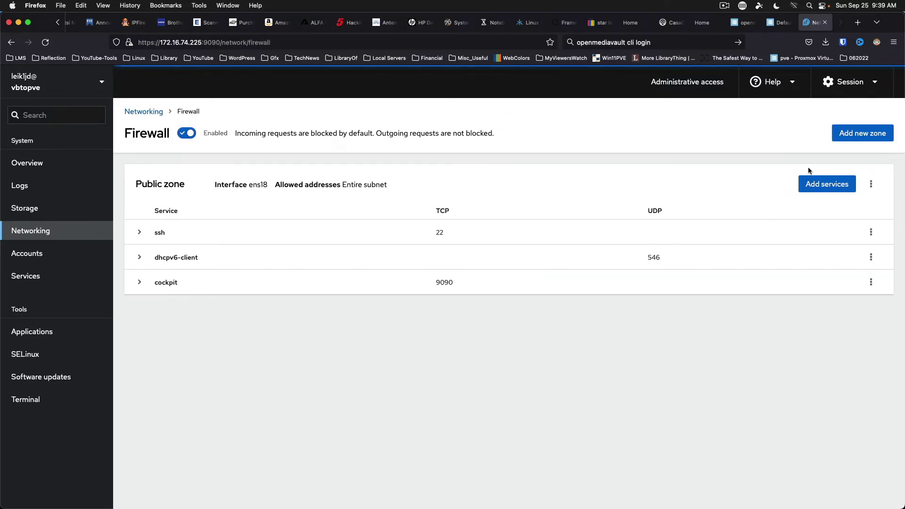
click(30, 257)
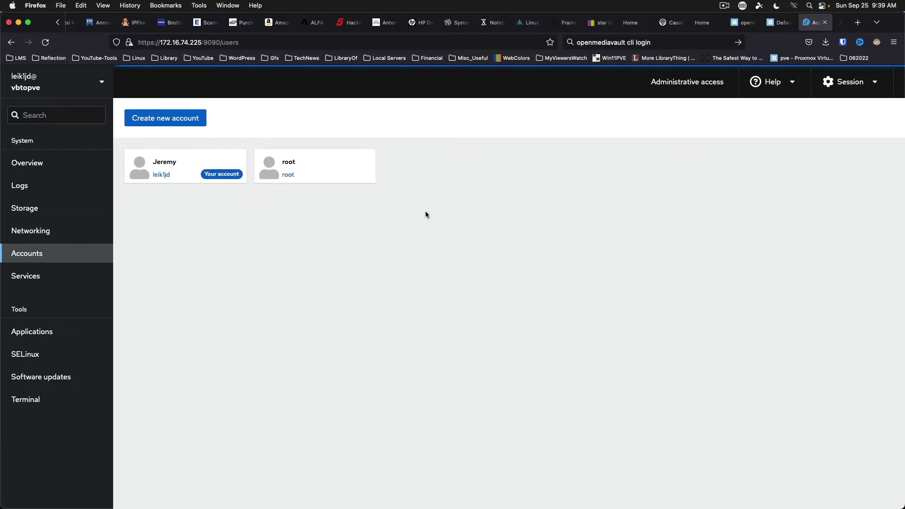
click(35, 276)
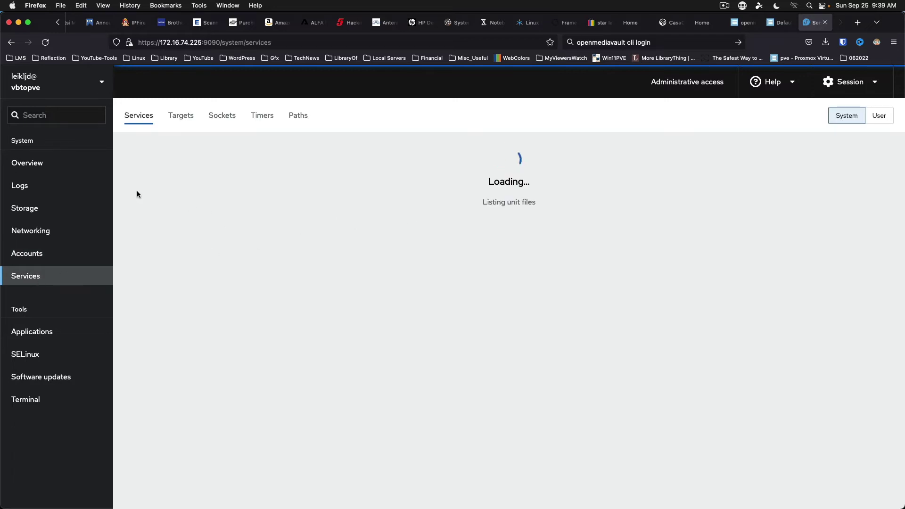
Step: Browse the Targets, Sockets, Timers and Paths unit lists, then view the installed Applications
click(175, 117)
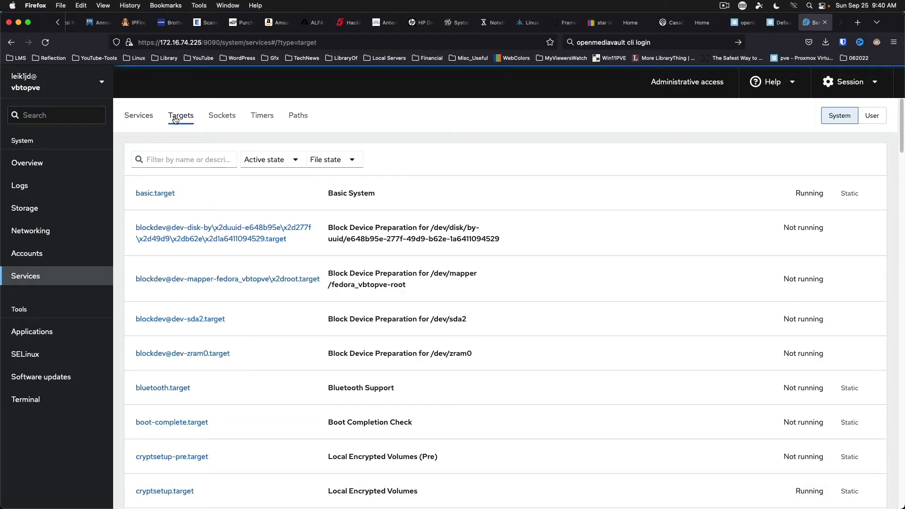
click(223, 124)
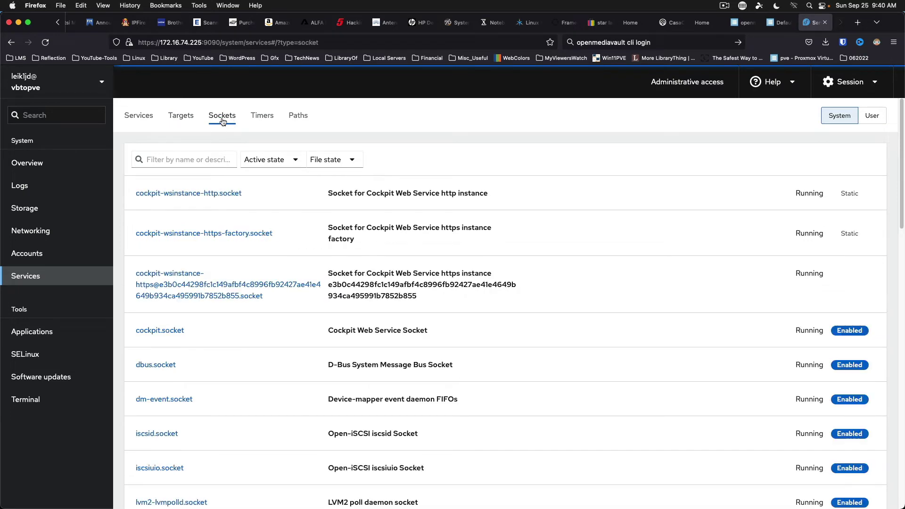
click(262, 125)
click(299, 122)
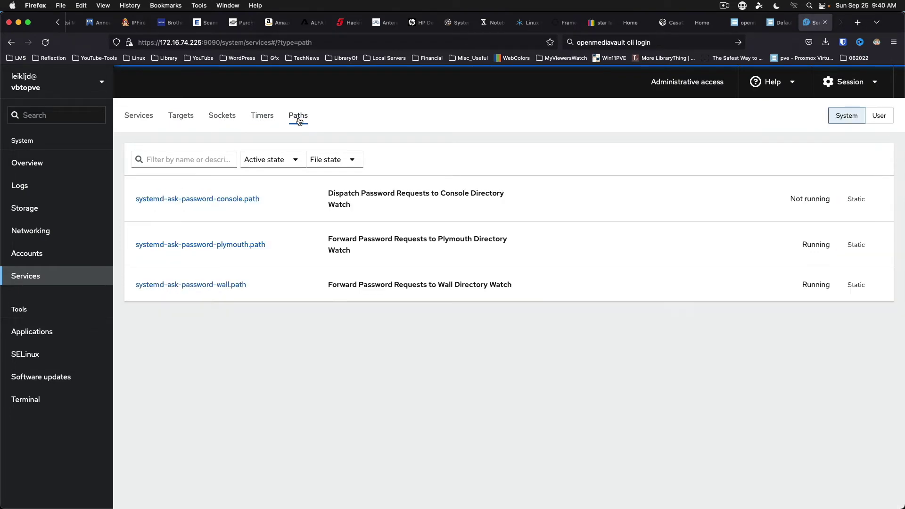
click(20, 335)
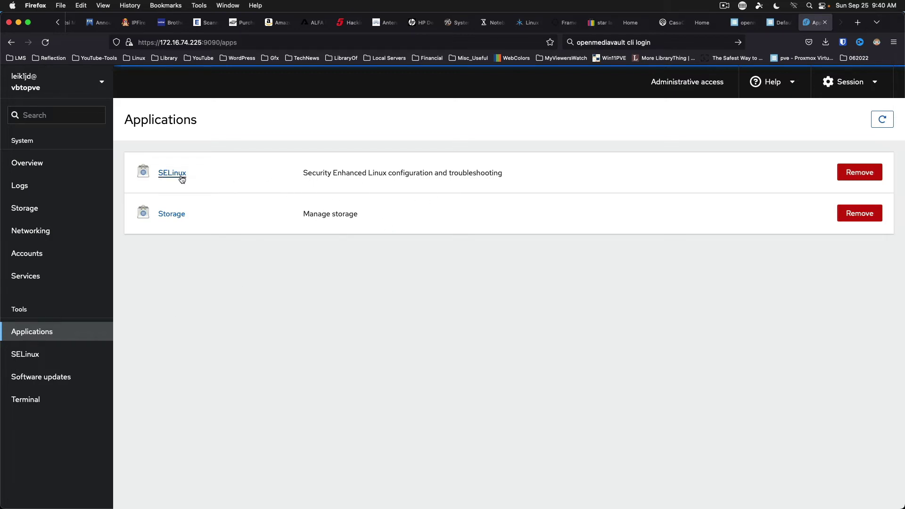
Step: Check the SELinux overview, then view Software updates reporting the system up to date
click(182, 178)
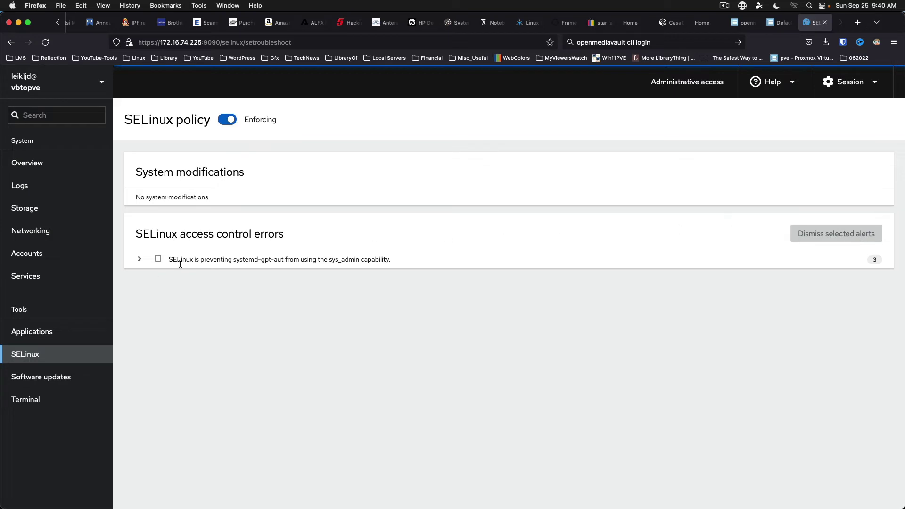
click(42, 380)
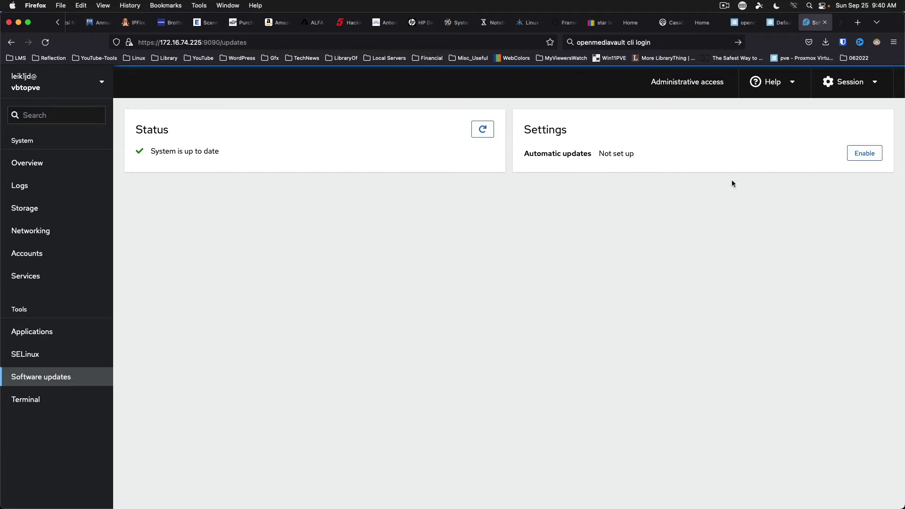
Step: Open the web terminal and enlarge its font size to 21
click(52, 401)
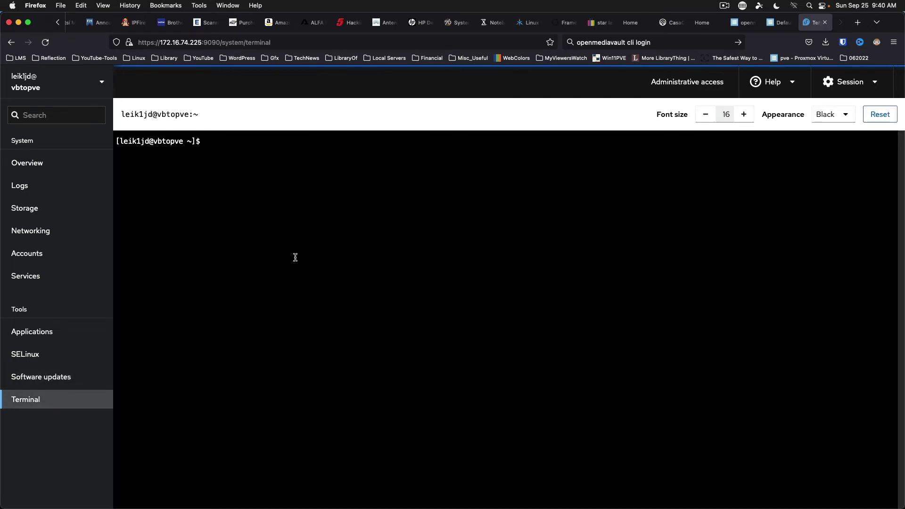
click(742, 119)
click(741, 119)
click(742, 119)
click(742, 119)
click(741, 119)
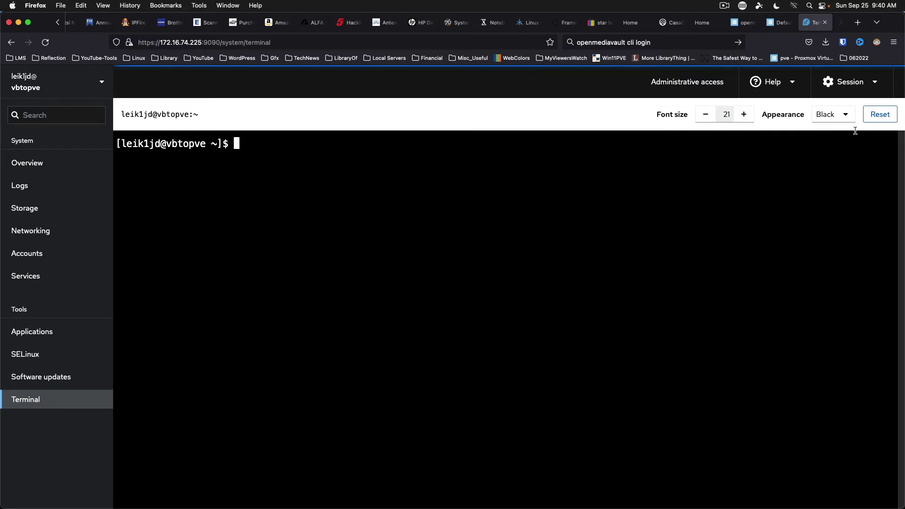
Step: Try the Dark and White terminal appearances, finally settling on Black
click(846, 118)
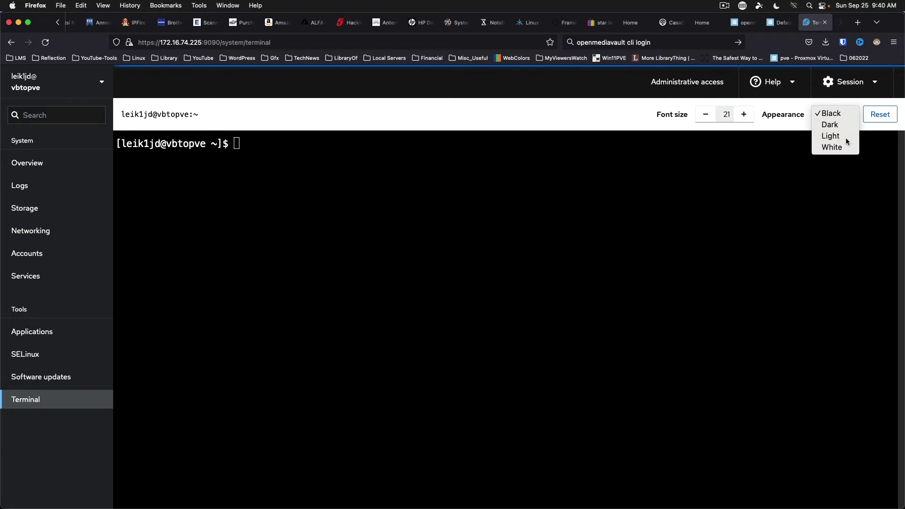
click(845, 137)
click(846, 117)
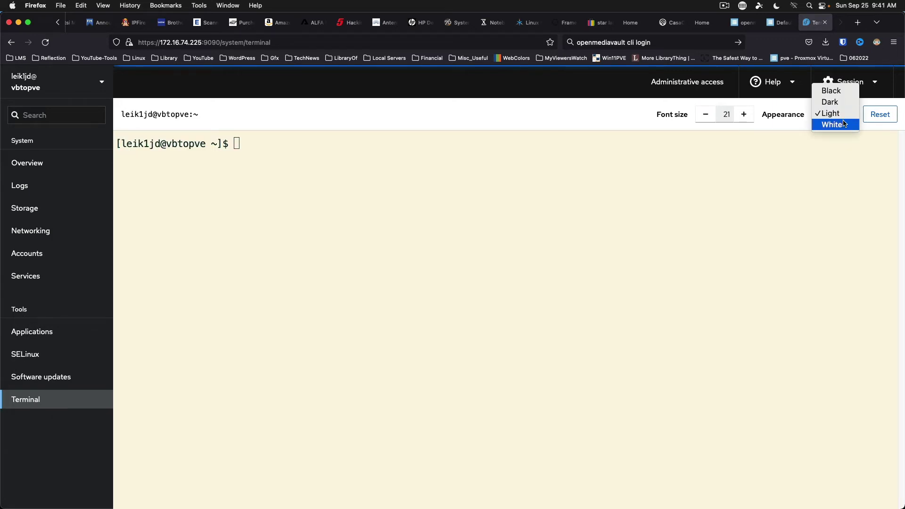
click(846, 106)
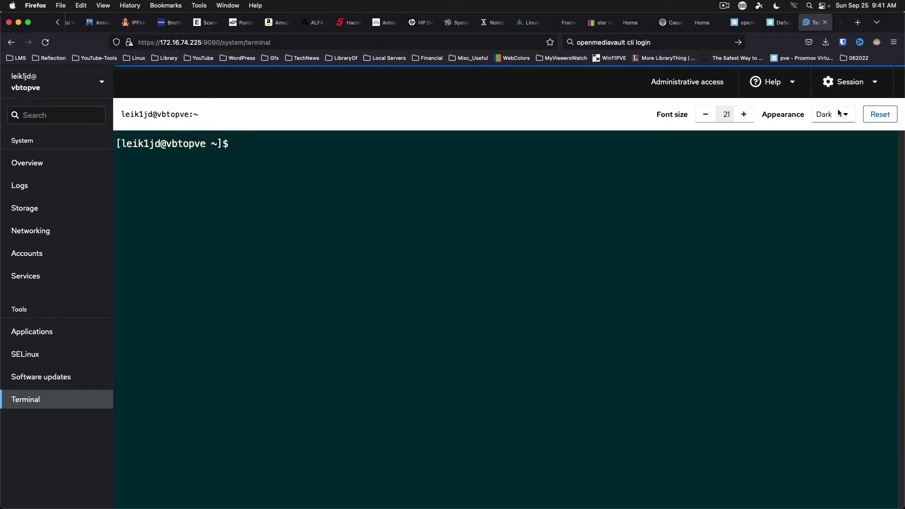
click(846, 117)
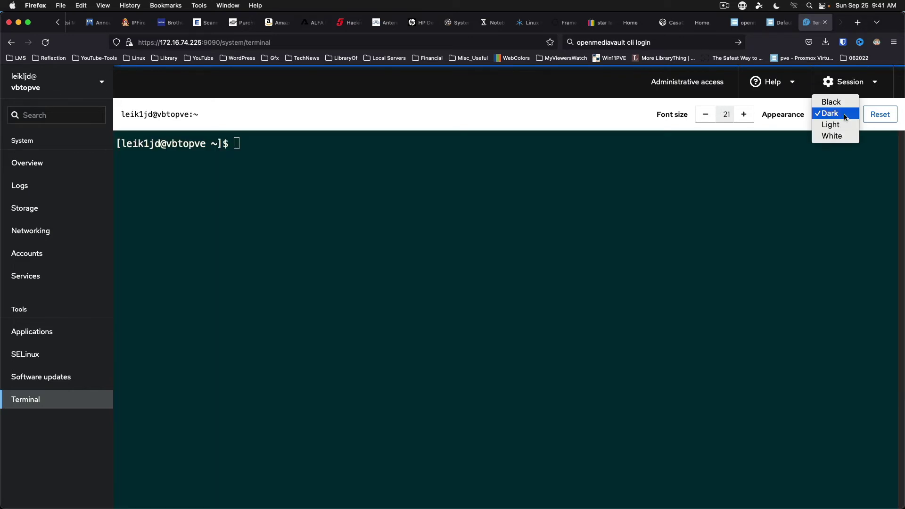
click(841, 136)
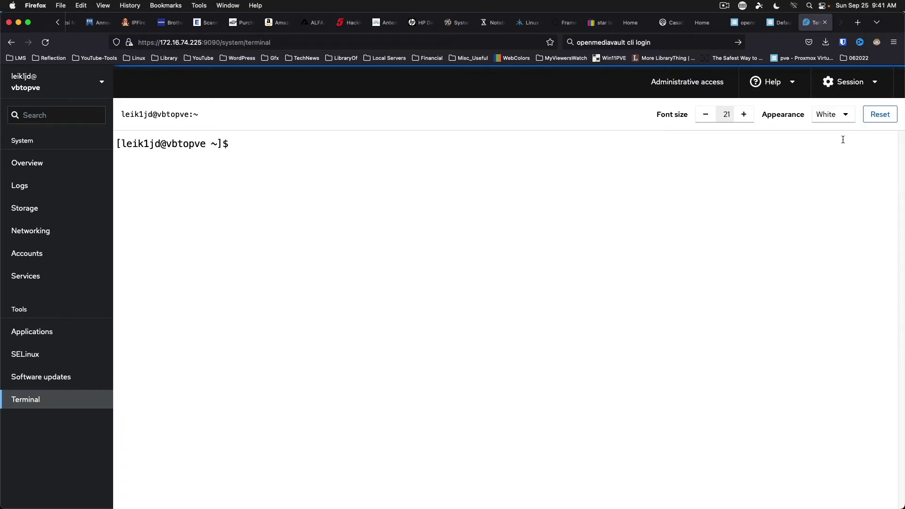
click(847, 115)
click(849, 80)
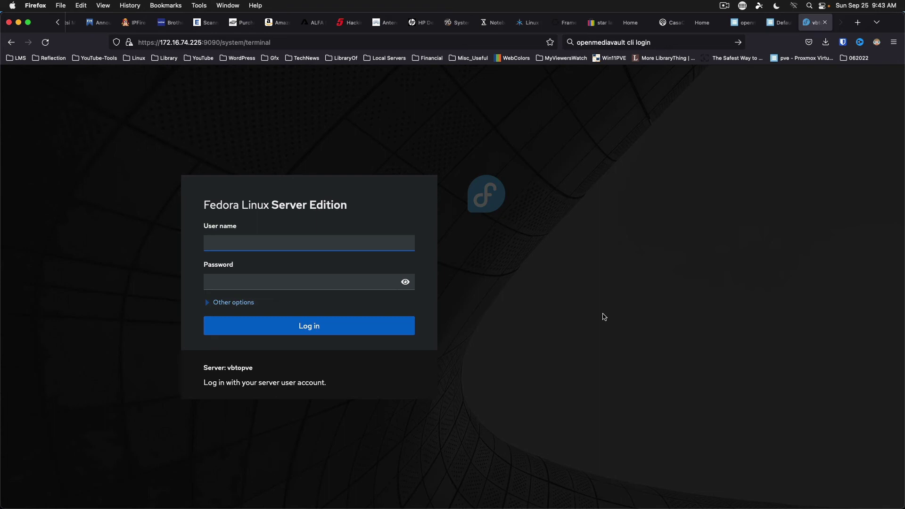
Step: Log back into Cockpit with the user name and account password
text(leik1jd)
key(Tab)
text(••••••••••)
key(Return)
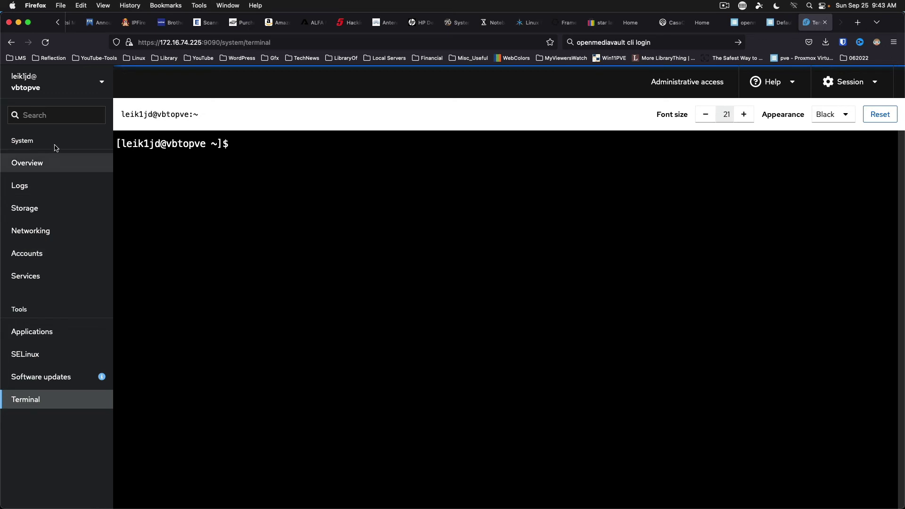
Step: Show the Overview dashboard and check its reboot and shutdown options
click(21, 163)
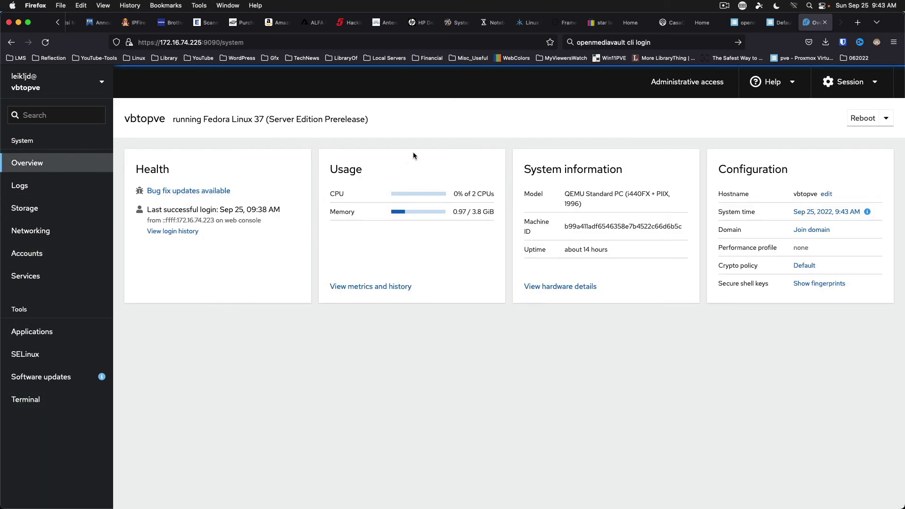
click(886, 118)
click(684, 121)
Step: Open Help > About Web Console and select the short Cockpit description text
click(878, 81)
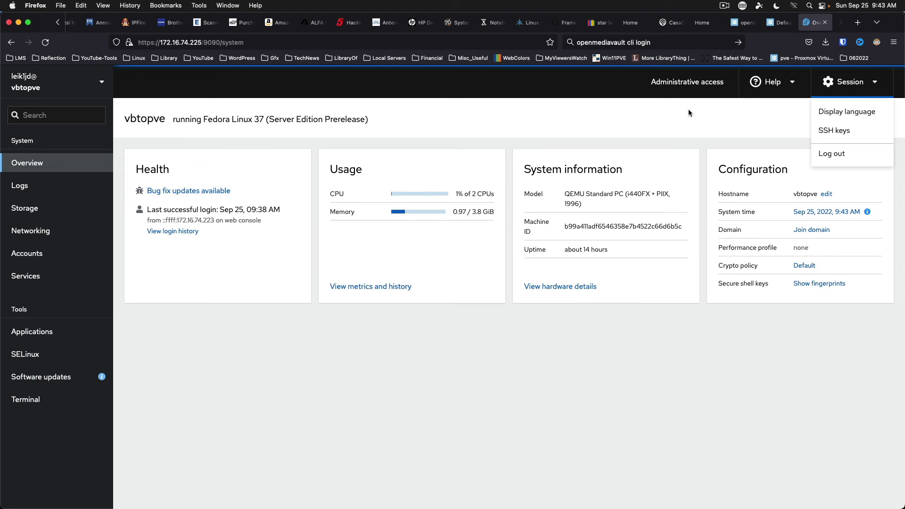
click(794, 86)
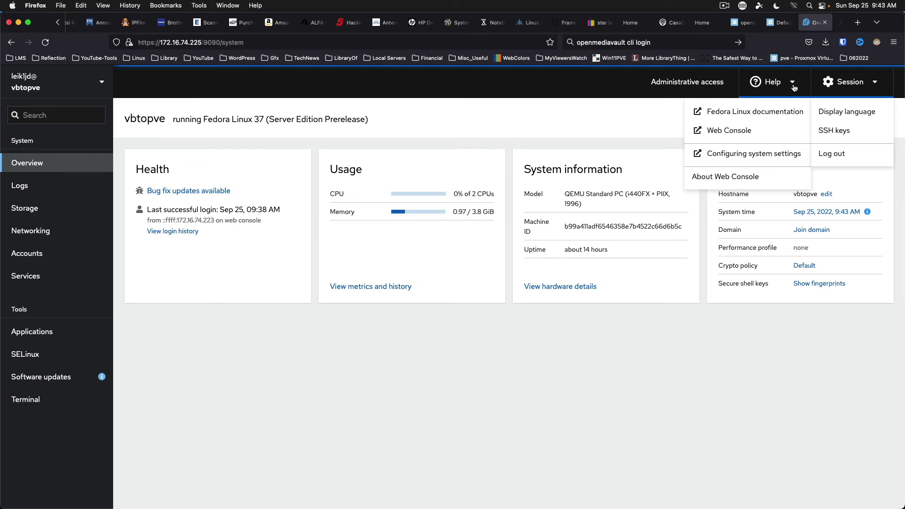
click(734, 178)
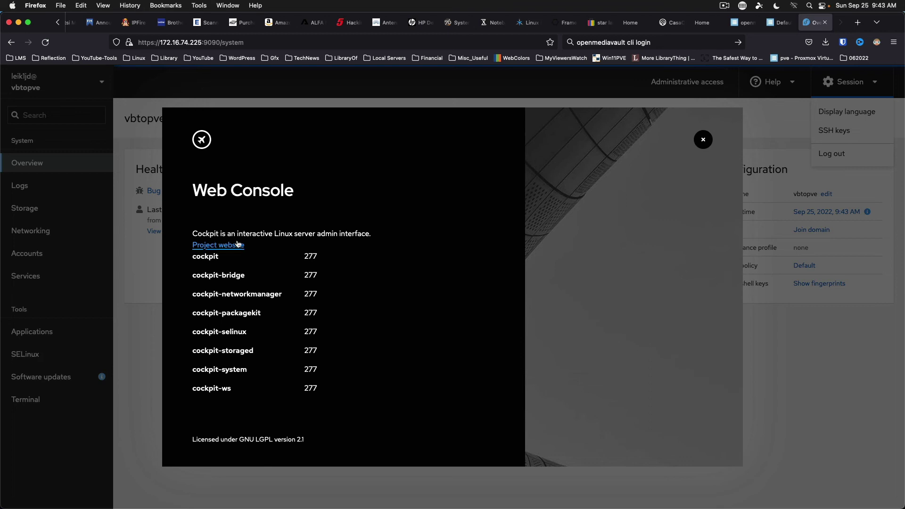
drag(192, 232, 400, 238)
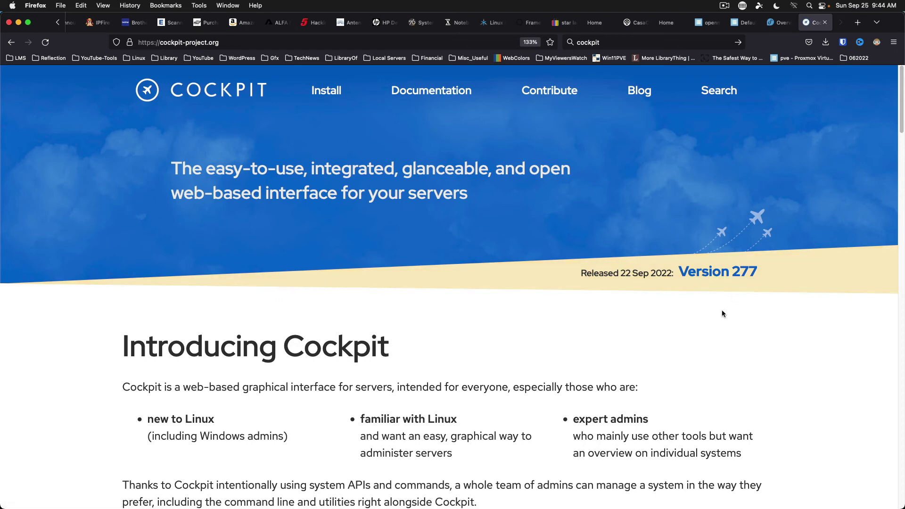
Step: Read down the cockpit-project.org home page to the Extendable and Using Cockpit sections
scroll(721, 311, down, 6)
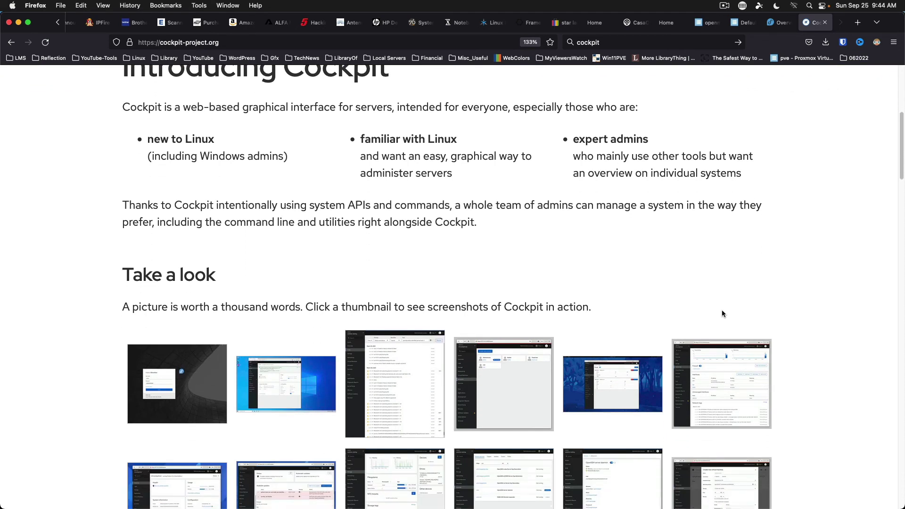
scroll(722, 313, down, 1)
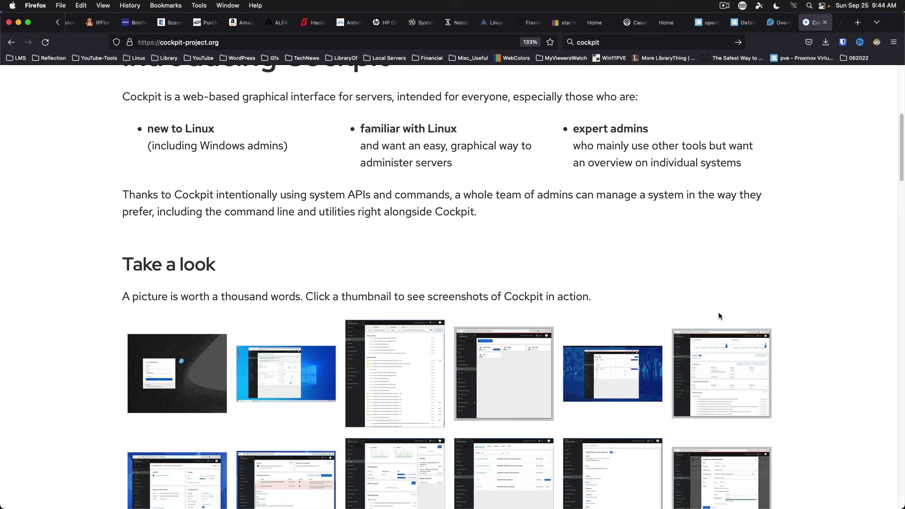
scroll(797, 265, down, 6)
scroll(797, 268, down, 5)
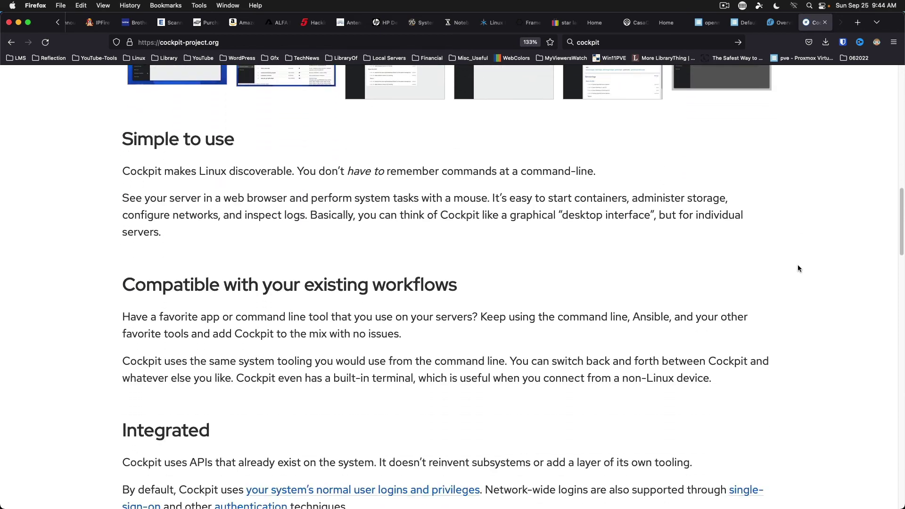
scroll(797, 268, down, 5)
scroll(797, 268, down, 1)
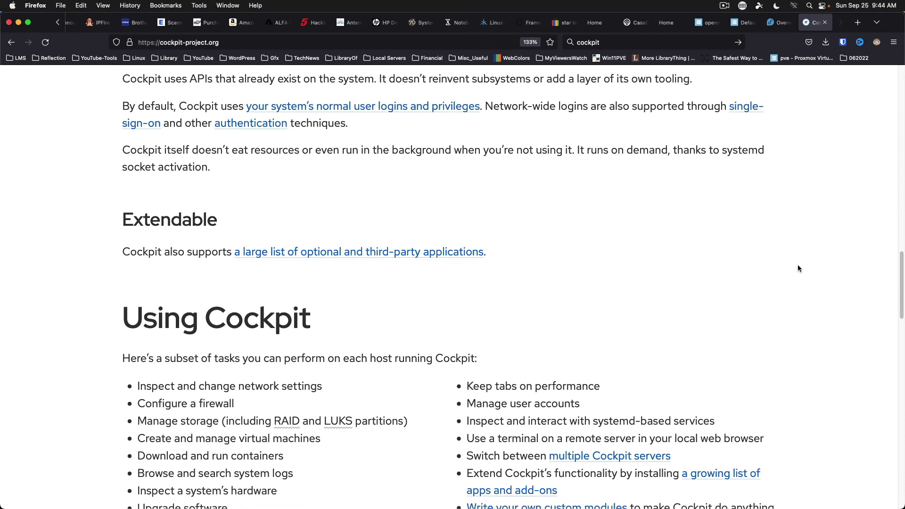
scroll(101, 255, down, 3)
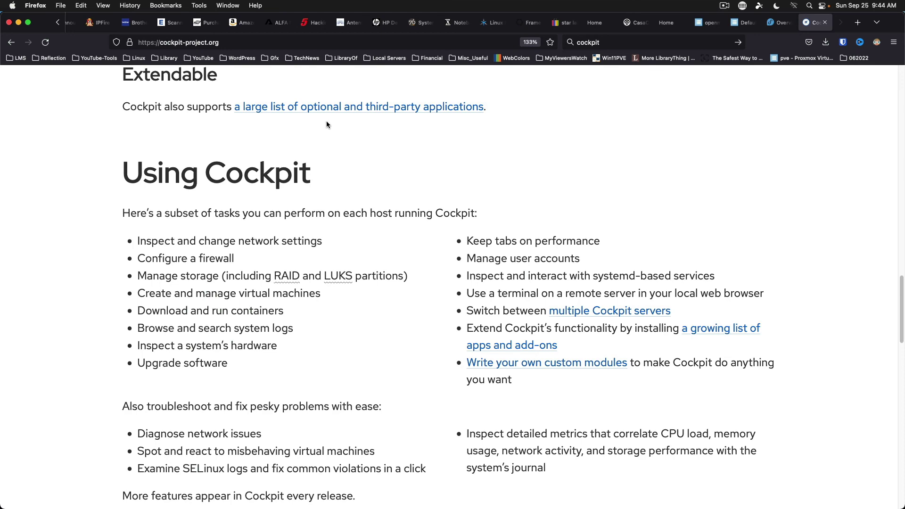
Step: Follow the 'optional and third-party applications' link and scroll through the list and back to the top
click(376, 112)
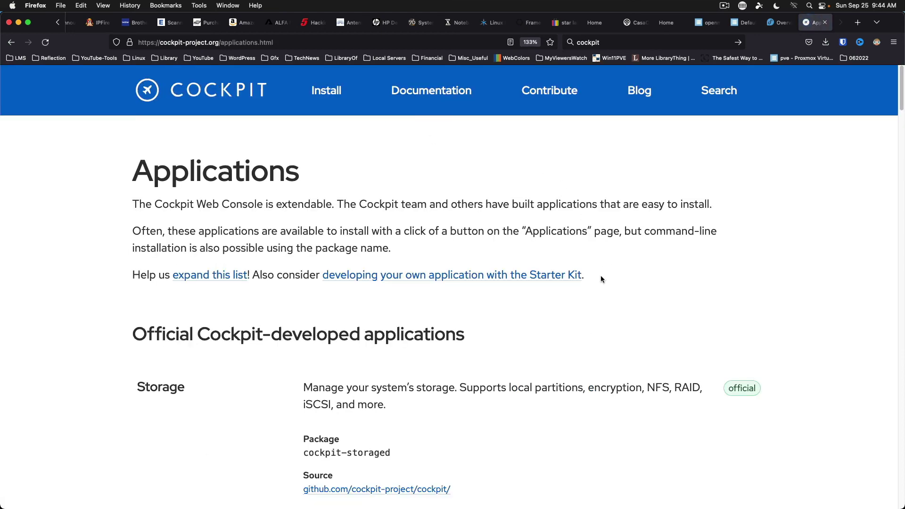
scroll(600, 279, down, 5)
scroll(600, 279, down, 9)
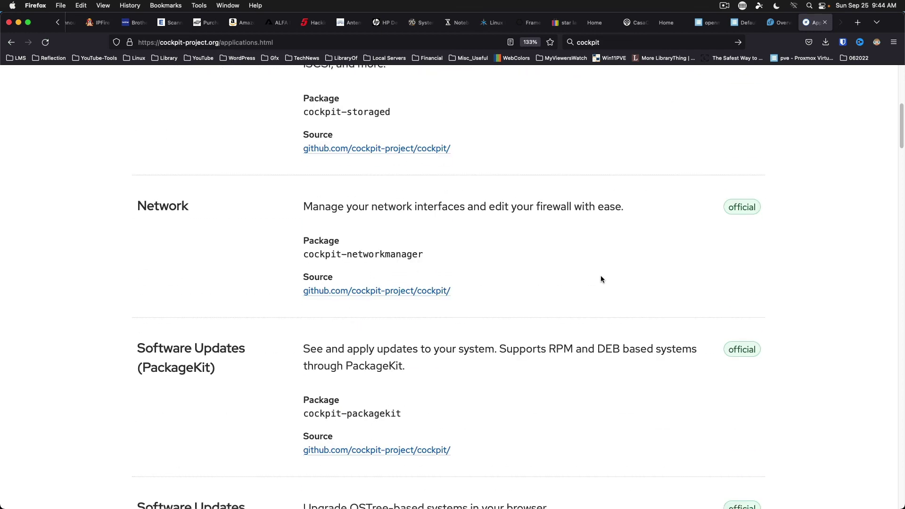
scroll(601, 279, down, 11)
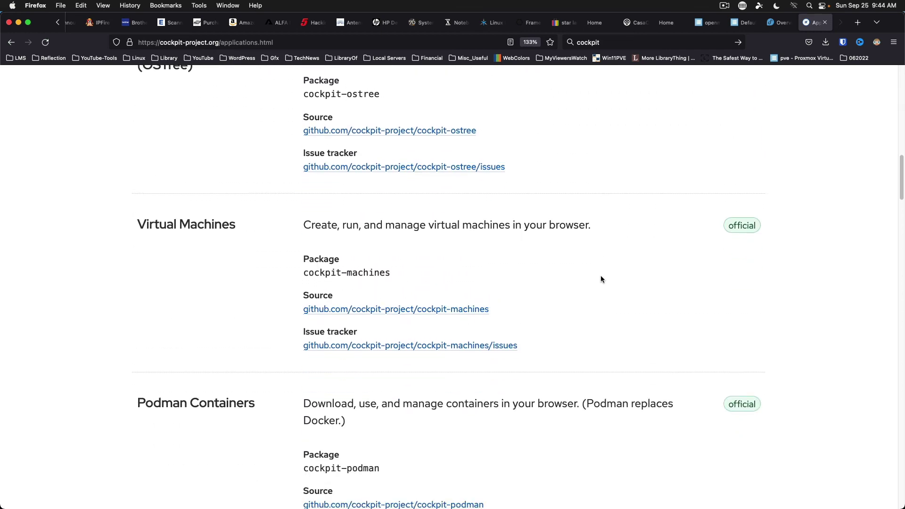
scroll(601, 279, down, 2)
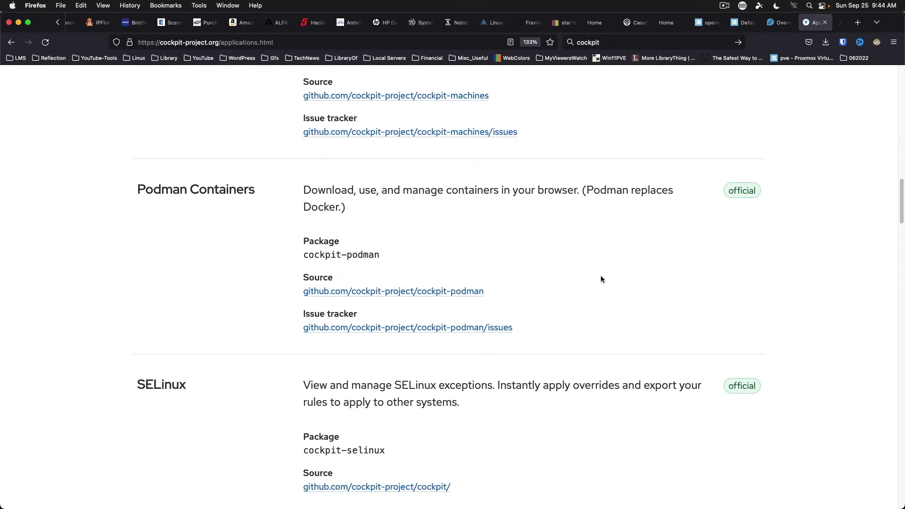
scroll(600, 278, down, 7)
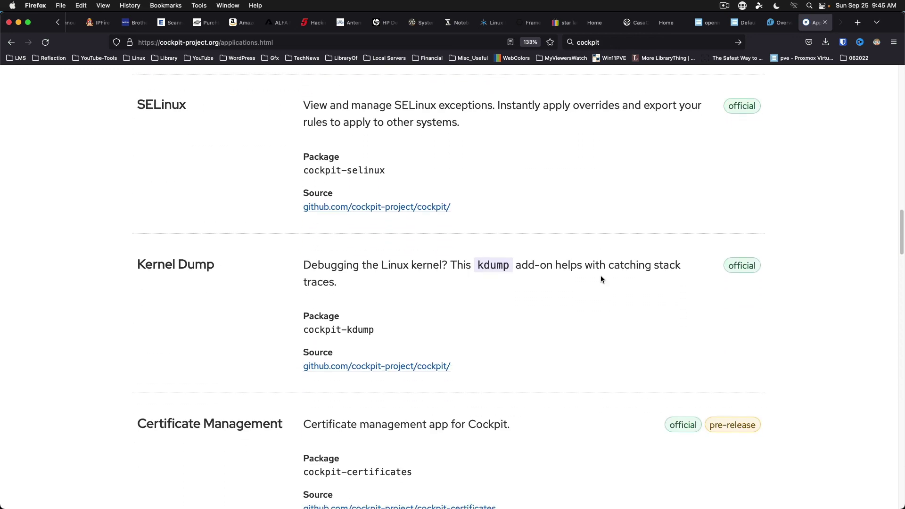
scroll(600, 279, down, 15)
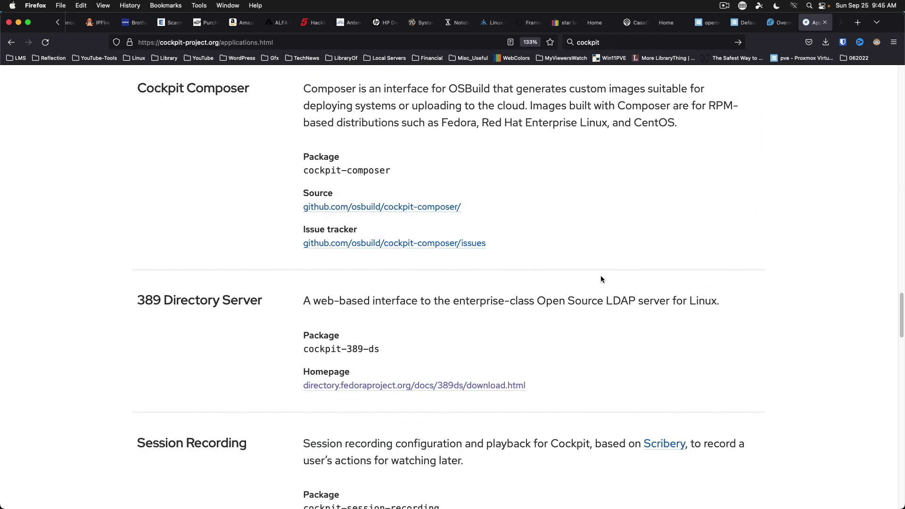
scroll(600, 278, up, 15)
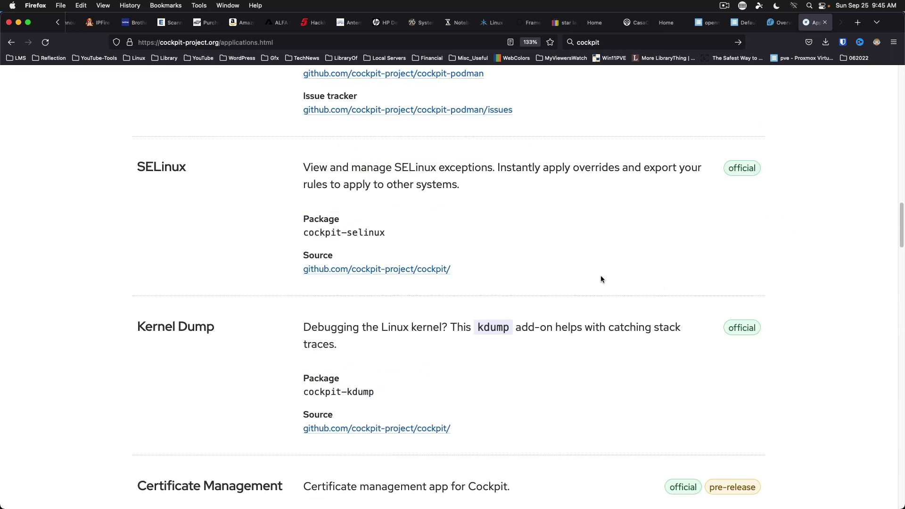
scroll(600, 279, up, 20)
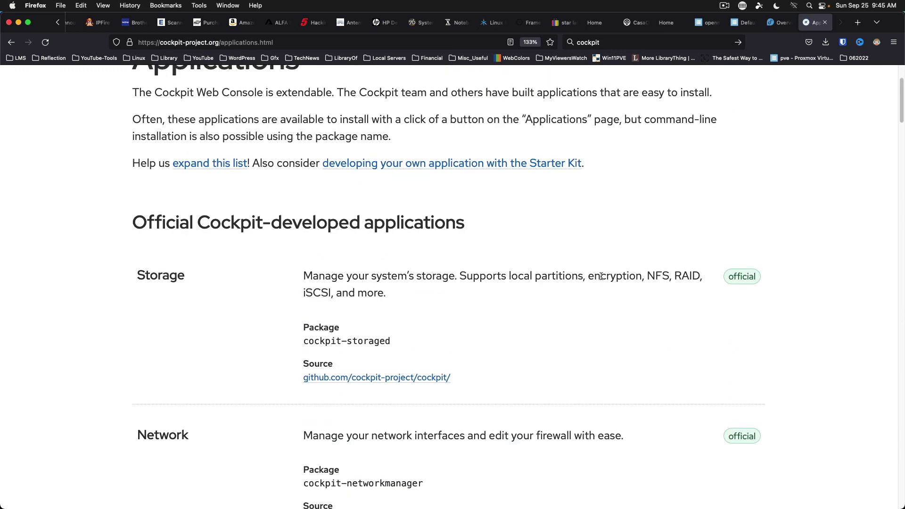
scroll(600, 276, up, 2)
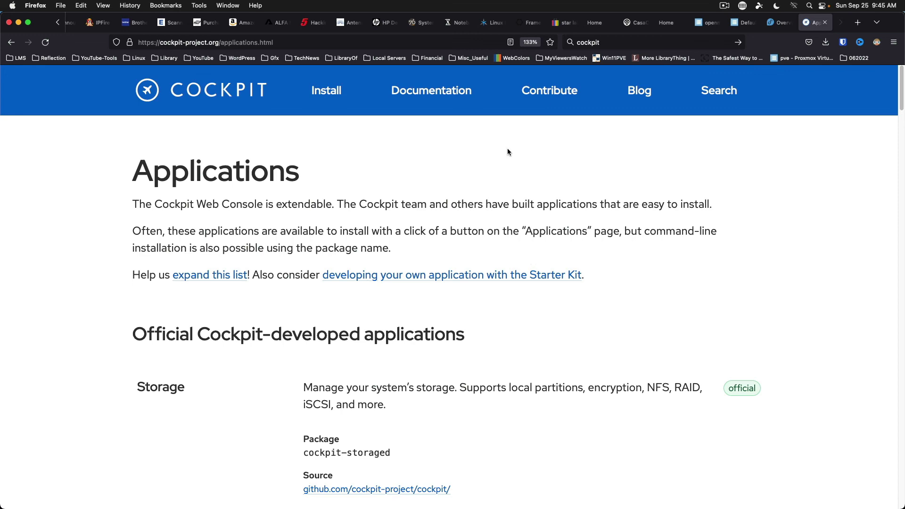
scroll(84, 27, up, 5)
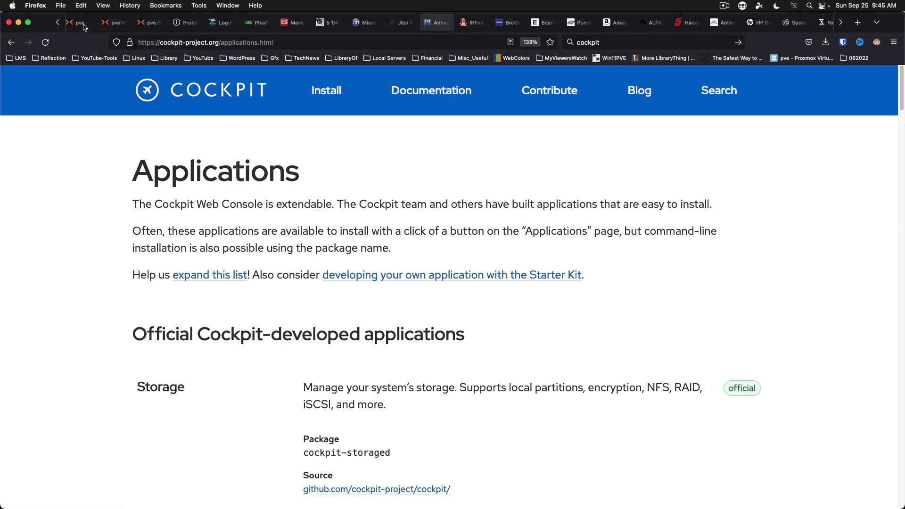
Step: Return to the Proxmox tab showing the fedora-server VM 10011 console login prompt
click(82, 23)
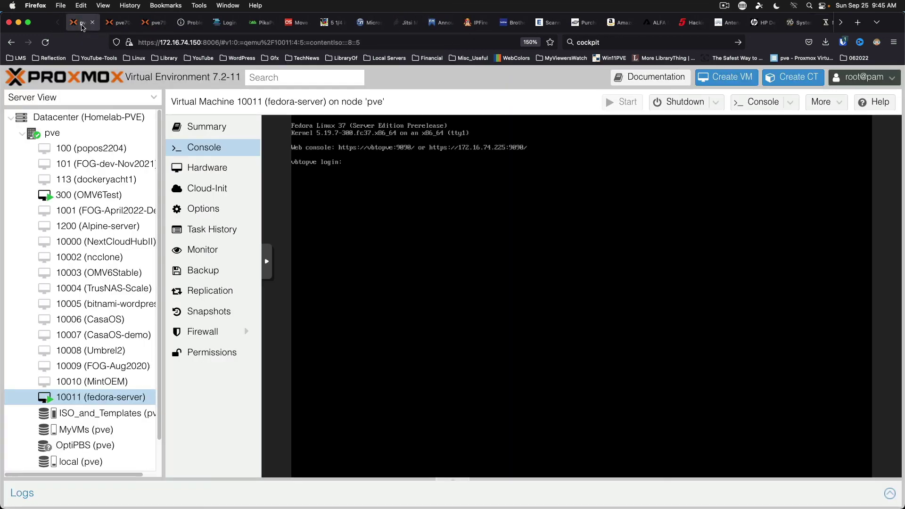